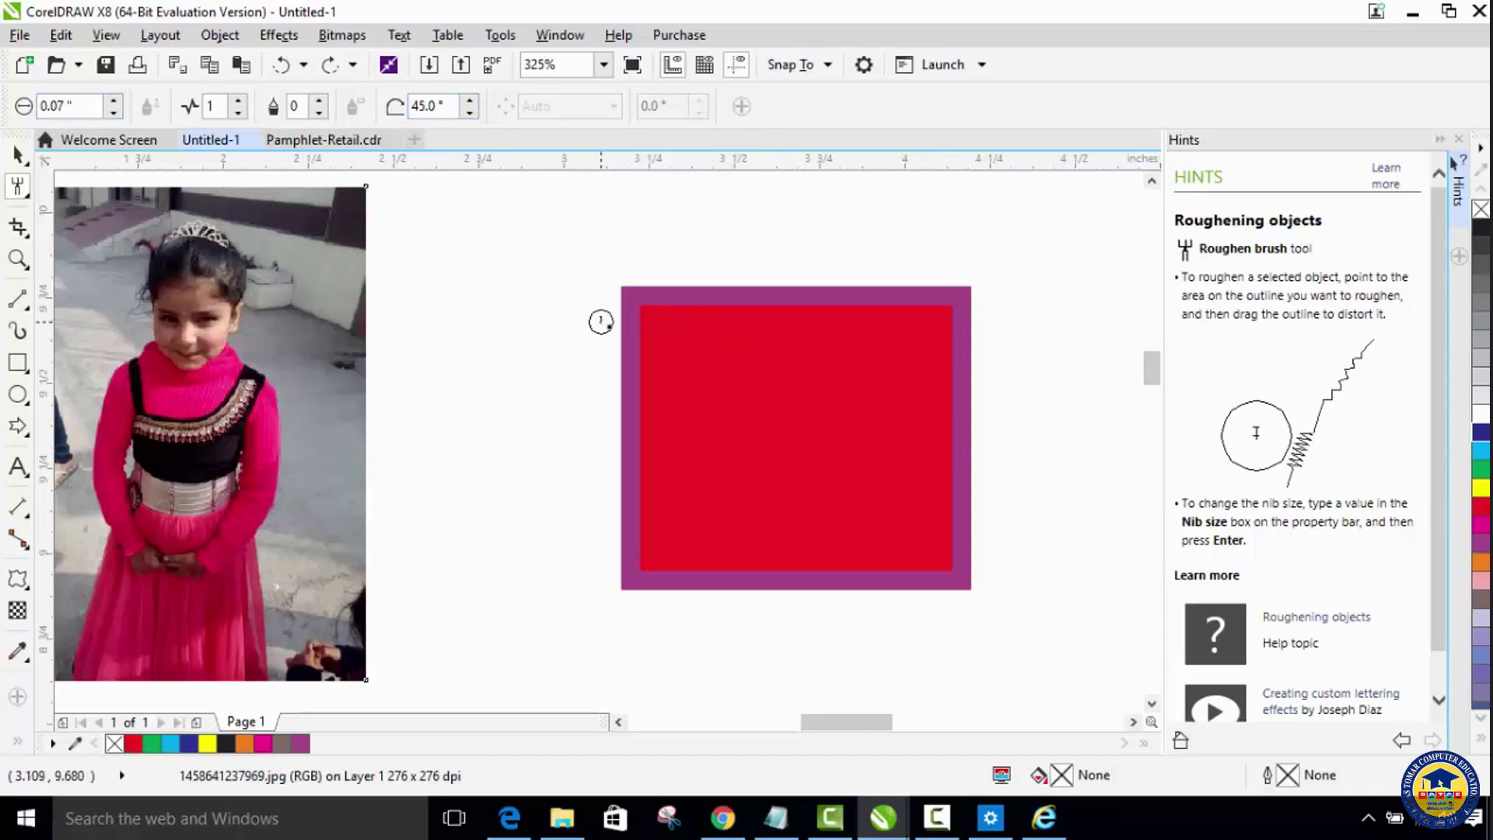
Step: Roughen the red rectangle's right edge using the Roughen brush with a 0.07-inch nib and spike frequency 1
{"action": "left_click", "coordinate": [17, 154]}
{"action": "left_click", "coordinate": [729, 426]}
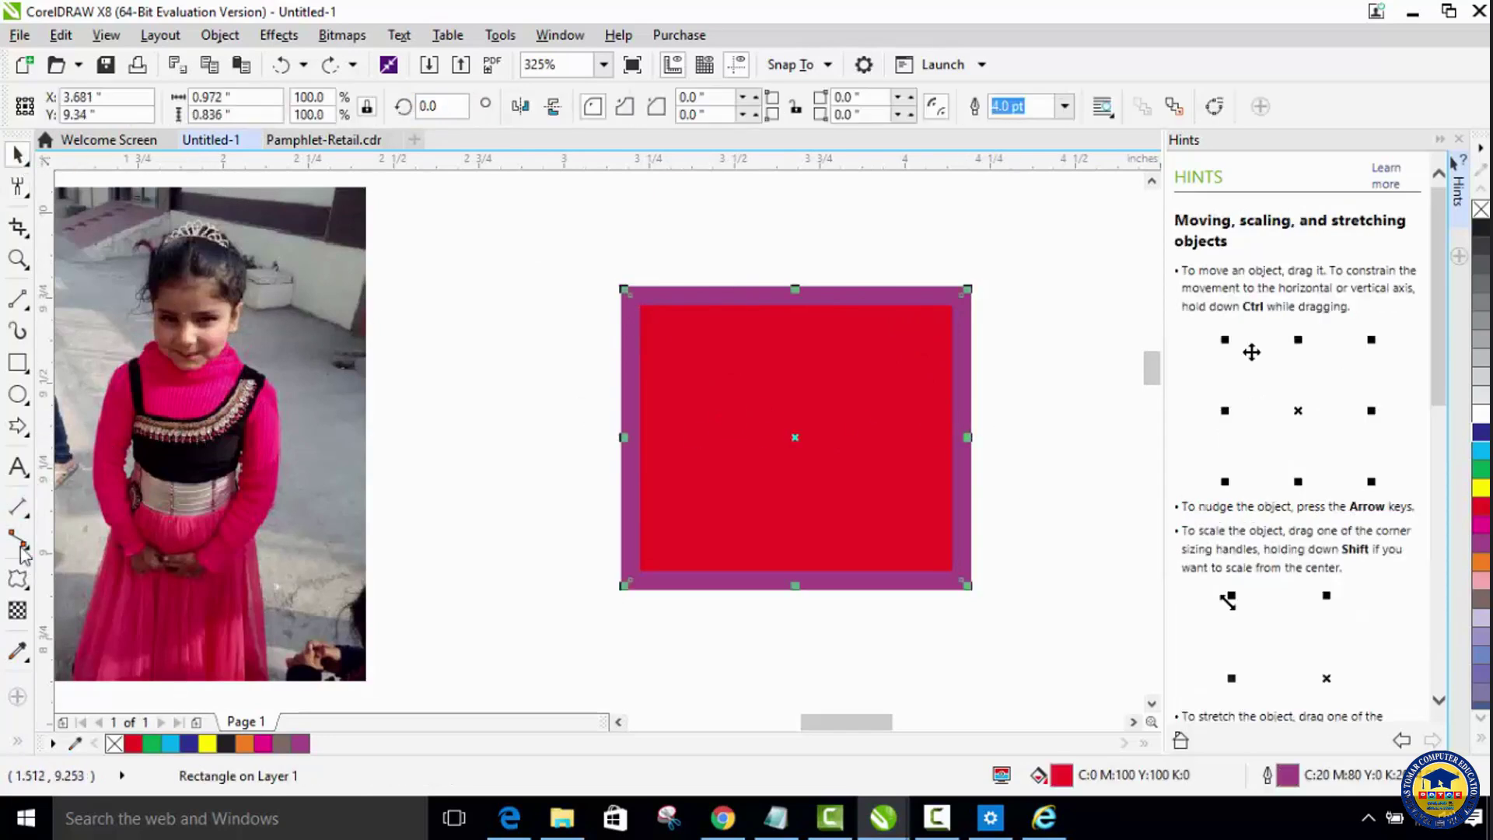
{"action": "left_click", "coordinate": [17, 259]}
{"action": "left_click", "coordinate": [845, 375]}
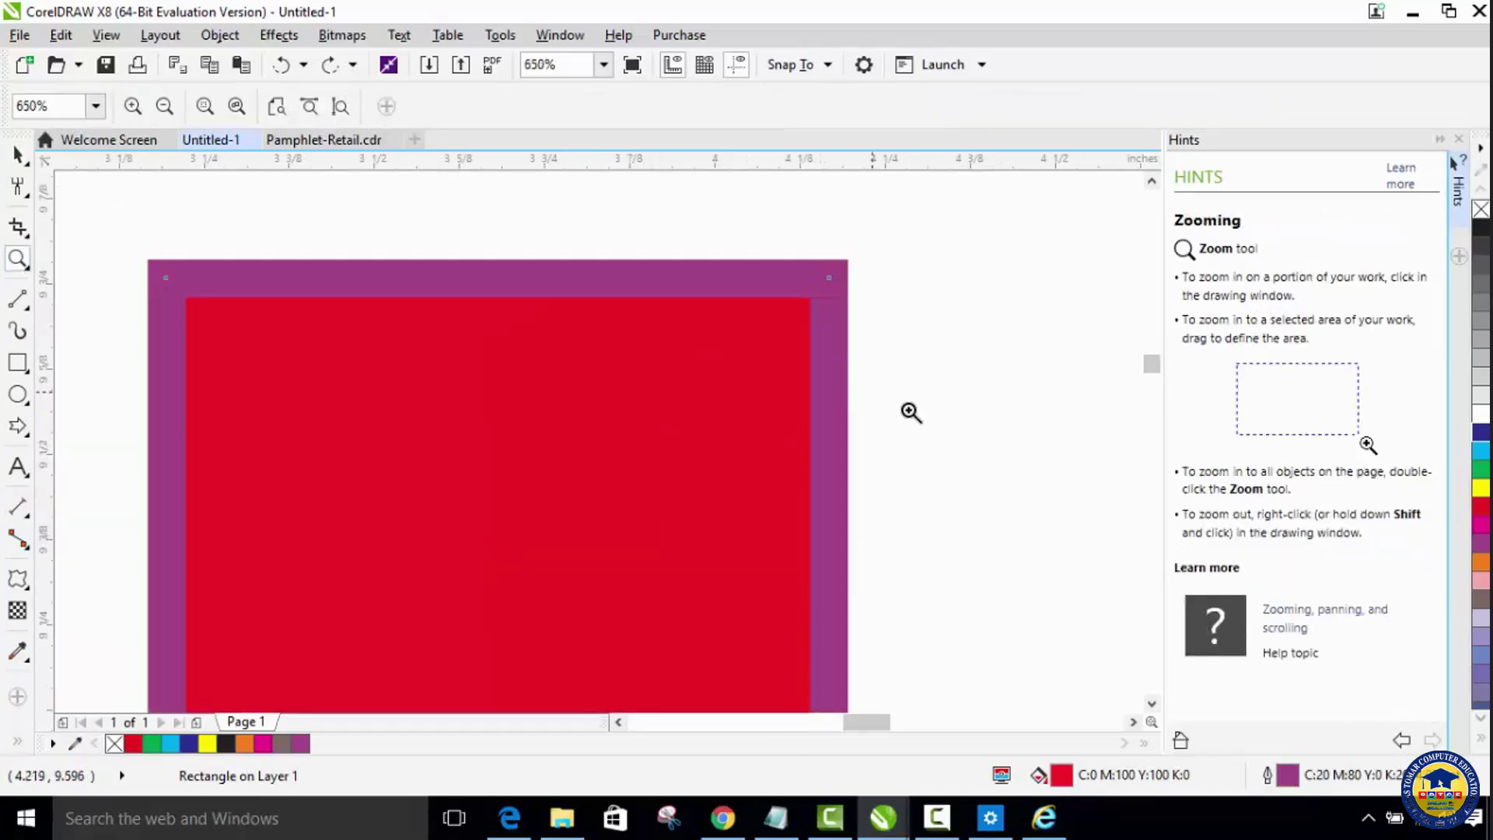
{"action": "scroll", "coordinate": [1151, 366], "scroll_direction": "down", "scroll_amount": 3}
{"action": "scroll", "coordinate": [1152, 366], "scroll_direction": "up", "scroll_amount": 5}
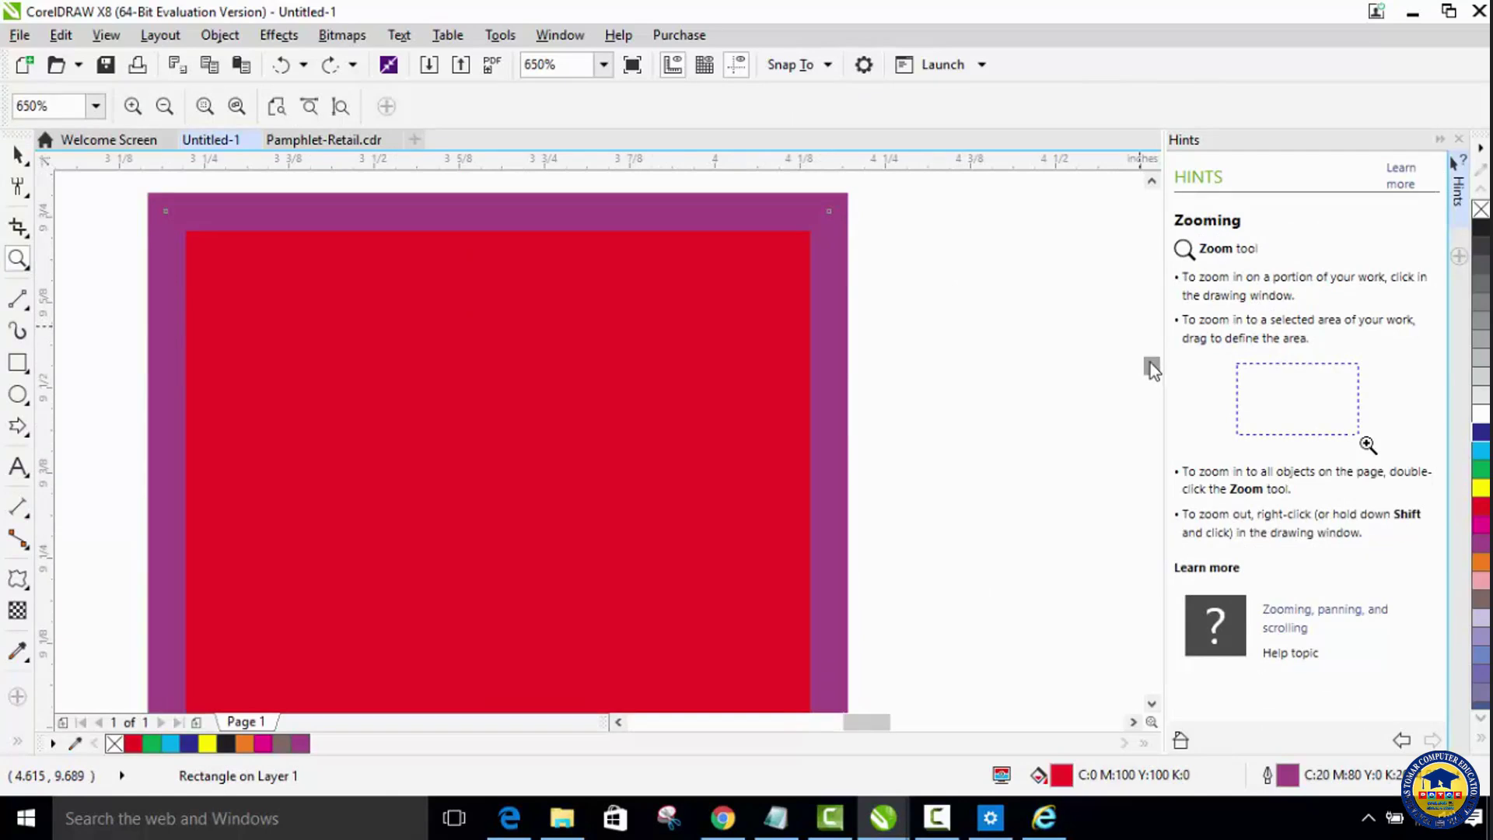
{"action": "left_click", "coordinate": [22, 187]}
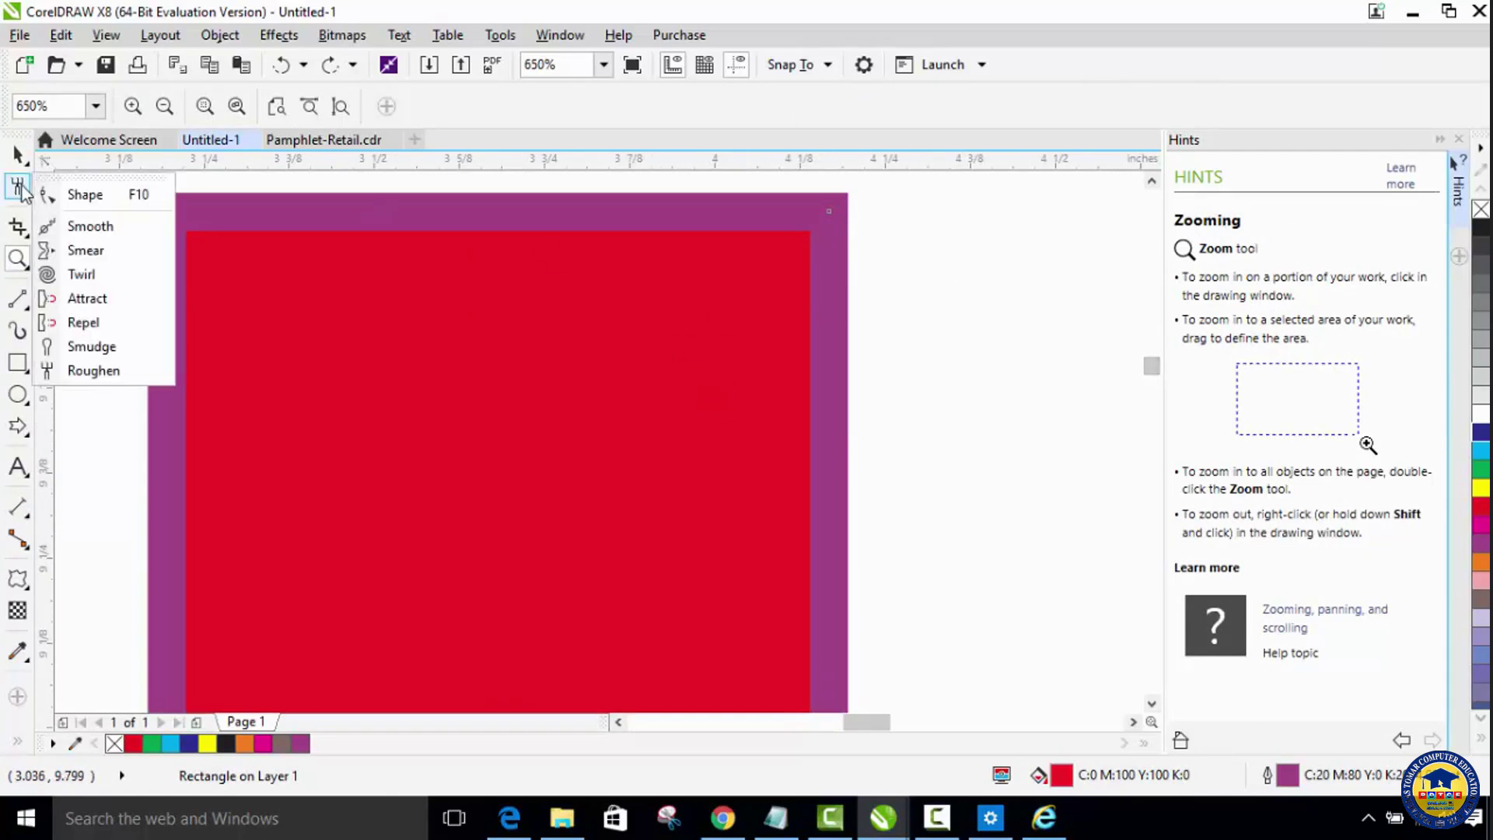
{"action": "left_click", "coordinate": [17, 153]}
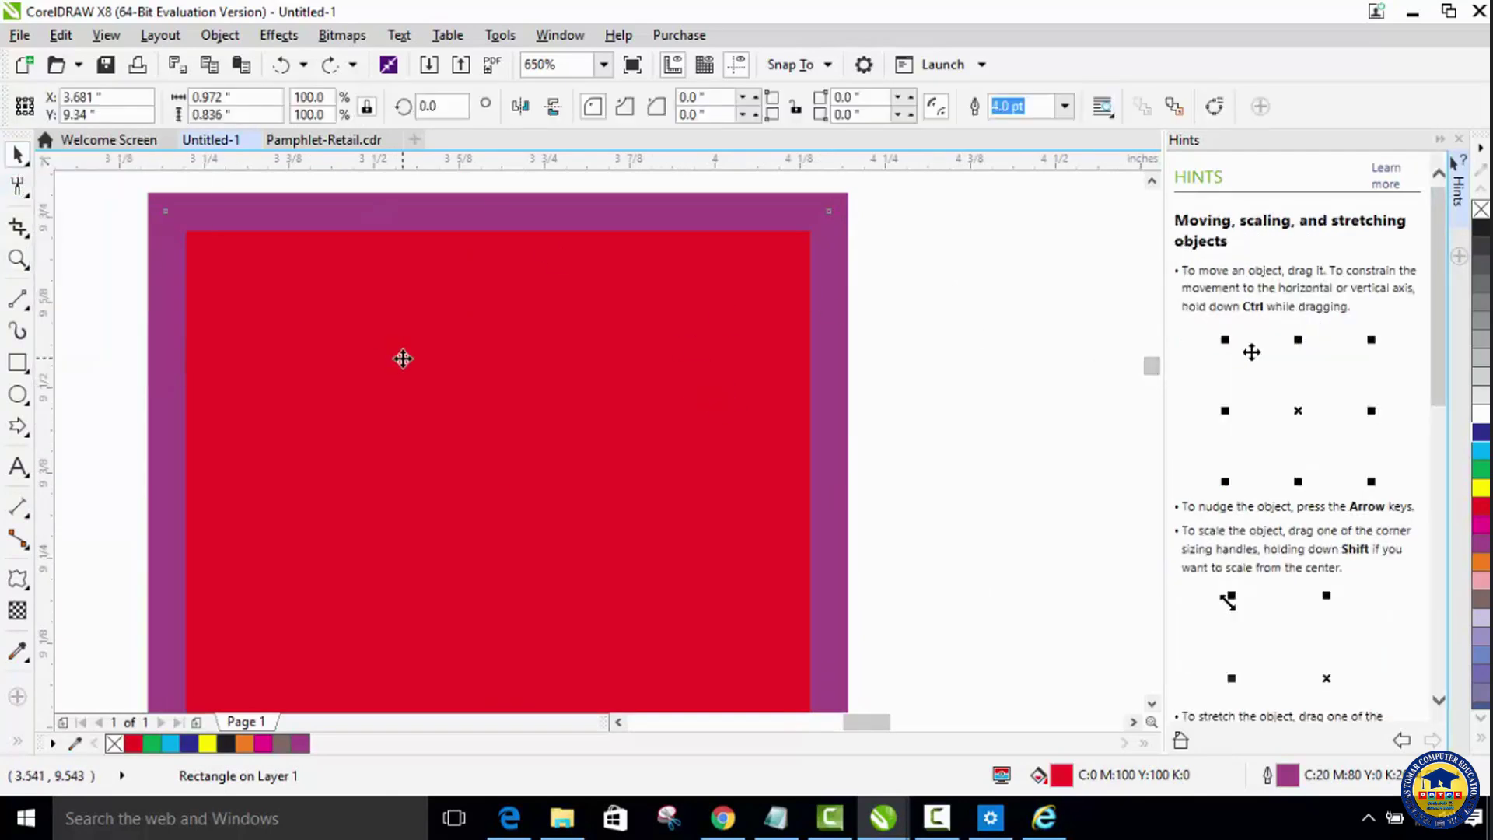
{"action": "left_click", "coordinate": [402, 358]}
{"action": "left_click", "coordinate": [19, 185]}
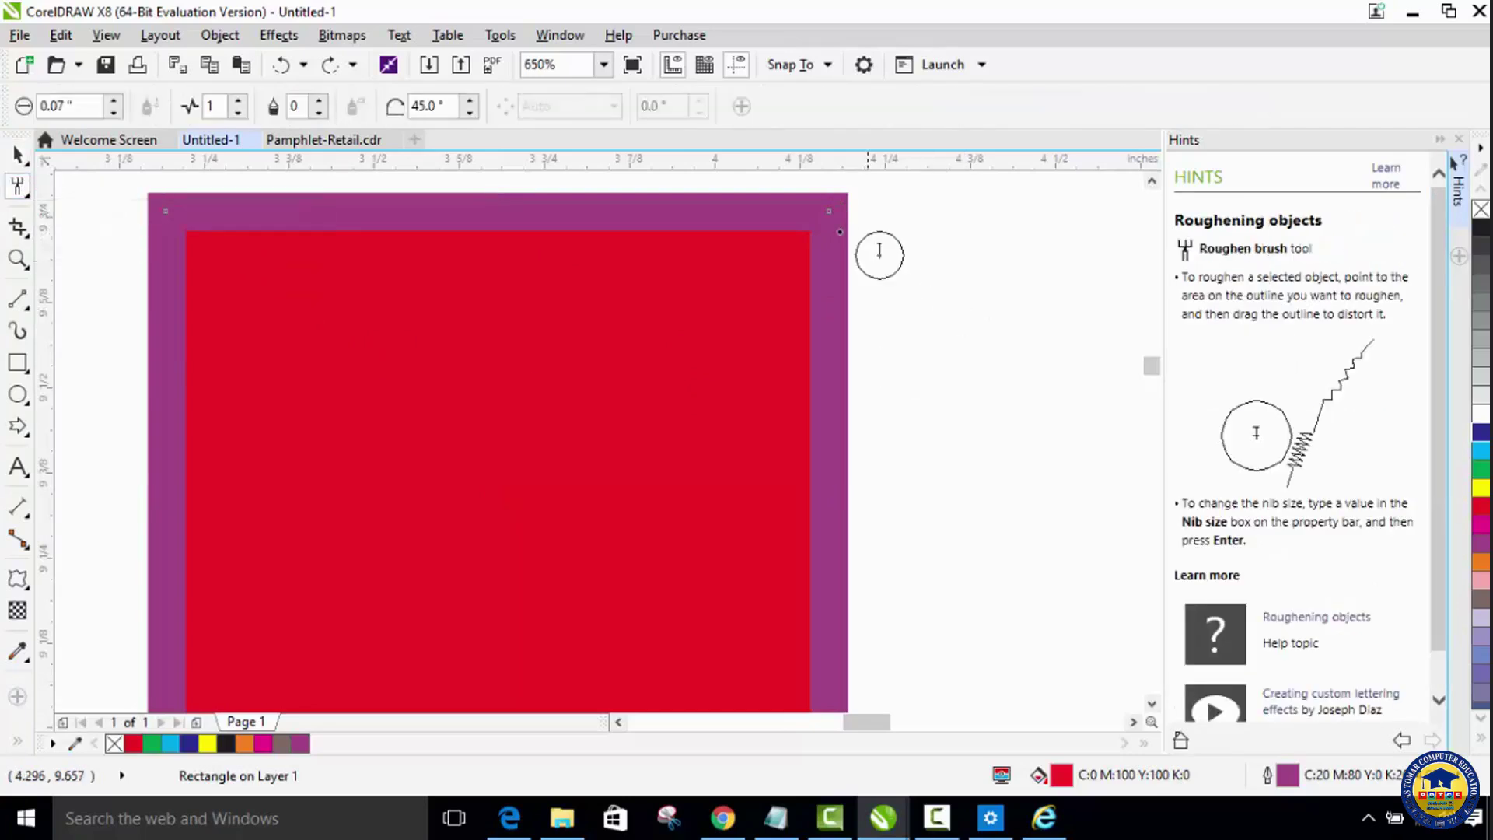
{"action": "left_click_drag", "start_coordinate": [846, 201], "coordinate": [846, 257]}
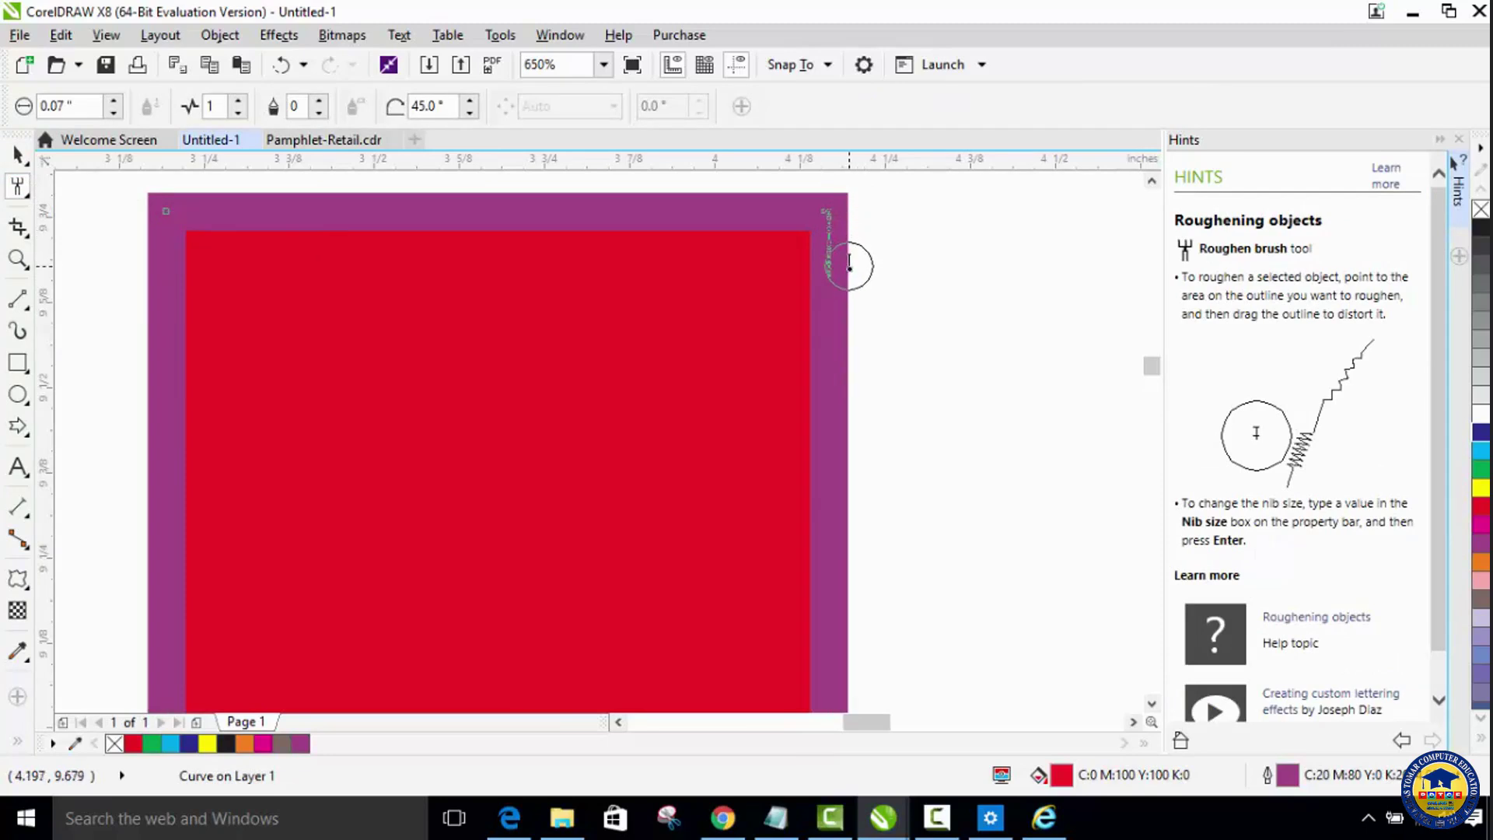
{"action": "mouse_move", "coordinate": [842, 198]}
{"action": "left_mouse_down"}
{"action": "mouse_move", "coordinate": [846, 328]}
{"action": "mouse_move", "coordinate": [858, 328]}
{"action": "mouse_move", "coordinate": [842, 338]}
{"action": "mouse_move", "coordinate": [850, 385]}
{"action": "mouse_move", "coordinate": [838, 387]}
{"action": "mouse_move", "coordinate": [855, 431]}
{"action": "mouse_move", "coordinate": [841, 437]}
{"action": "mouse_move", "coordinate": [863, 455]}
{"action": "mouse_move", "coordinate": [839, 482]}
{"action": "mouse_move", "coordinate": [870, 507]}
{"action": "mouse_move", "coordinate": [835, 523]}
{"action": "mouse_move", "coordinate": [854, 549]}
{"action": "mouse_move", "coordinate": [825, 558]}
{"action": "mouse_move", "coordinate": [854, 581]}
{"action": "mouse_move", "coordinate": [829, 587]}
{"action": "mouse_move", "coordinate": [858, 609]}
{"action": "mouse_move", "coordinate": [830, 616]}
{"action": "mouse_move", "coordinate": [853, 689]}
{"action": "mouse_move", "coordinate": [858, 650]}
{"action": "mouse_move", "coordinate": [838, 658]}
{"action": "mouse_move", "coordinate": [852, 694]}
{"action": "left_mouse_up"}
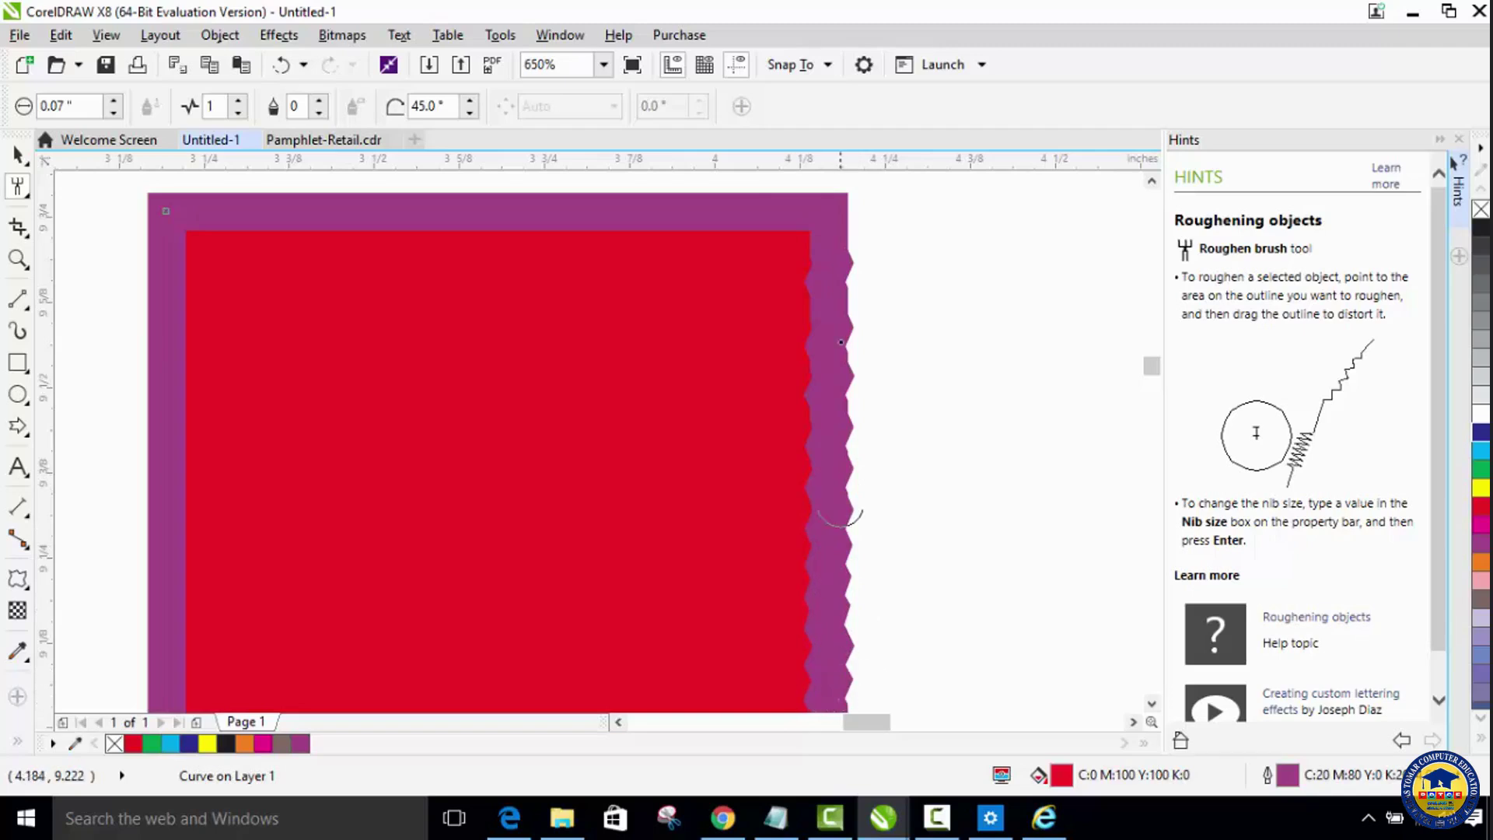
Step: Roughen the rectangle's entire top edge with the 0.07-inch nib, from the right corner to the left corner
{"action": "left_click", "coordinate": [857, 208]}
{"action": "left_click", "coordinate": [839, 188]}
{"action": "mouse_move", "coordinate": [823, 187]}
{"action": "left_mouse_down"}
{"action": "mouse_move", "coordinate": [795, 217]}
{"action": "mouse_move", "coordinate": [769, 196]}
{"action": "mouse_move", "coordinate": [710, 190]}
{"action": "mouse_move", "coordinate": [701, 210]}
{"action": "mouse_move", "coordinate": [668, 190]}
{"action": "mouse_move", "coordinate": [649, 206]}
{"action": "mouse_move", "coordinate": [635, 183]}
{"action": "mouse_move", "coordinate": [622, 213]}
{"action": "mouse_move", "coordinate": [591, 208]}
{"action": "mouse_move", "coordinate": [589, 183]}
{"action": "mouse_move", "coordinate": [577, 201]}
{"action": "mouse_move", "coordinate": [554, 202]}
{"action": "mouse_move", "coordinate": [547, 181]}
{"action": "mouse_move", "coordinate": [518, 201]}
{"action": "mouse_move", "coordinate": [516, 180]}
{"action": "mouse_move", "coordinate": [501, 205]}
{"action": "mouse_move", "coordinate": [444, 204]}
{"action": "mouse_move", "coordinate": [446, 180]}
{"action": "mouse_move", "coordinate": [416, 208]}
{"action": "mouse_move", "coordinate": [403, 183]}
{"action": "mouse_move", "coordinate": [433, 190]}
{"action": "mouse_move", "coordinate": [268, 202]}
{"action": "mouse_move", "coordinate": [269, 182]}
{"action": "mouse_move", "coordinate": [197, 199]}
{"action": "mouse_move", "coordinate": [195, 234]}
{"action": "mouse_move", "coordinate": [148, 198]}
{"action": "left_mouse_up"}
{"action": "left_click", "coordinate": [146, 196]}
{"action": "left_click", "coordinate": [156, 182]}
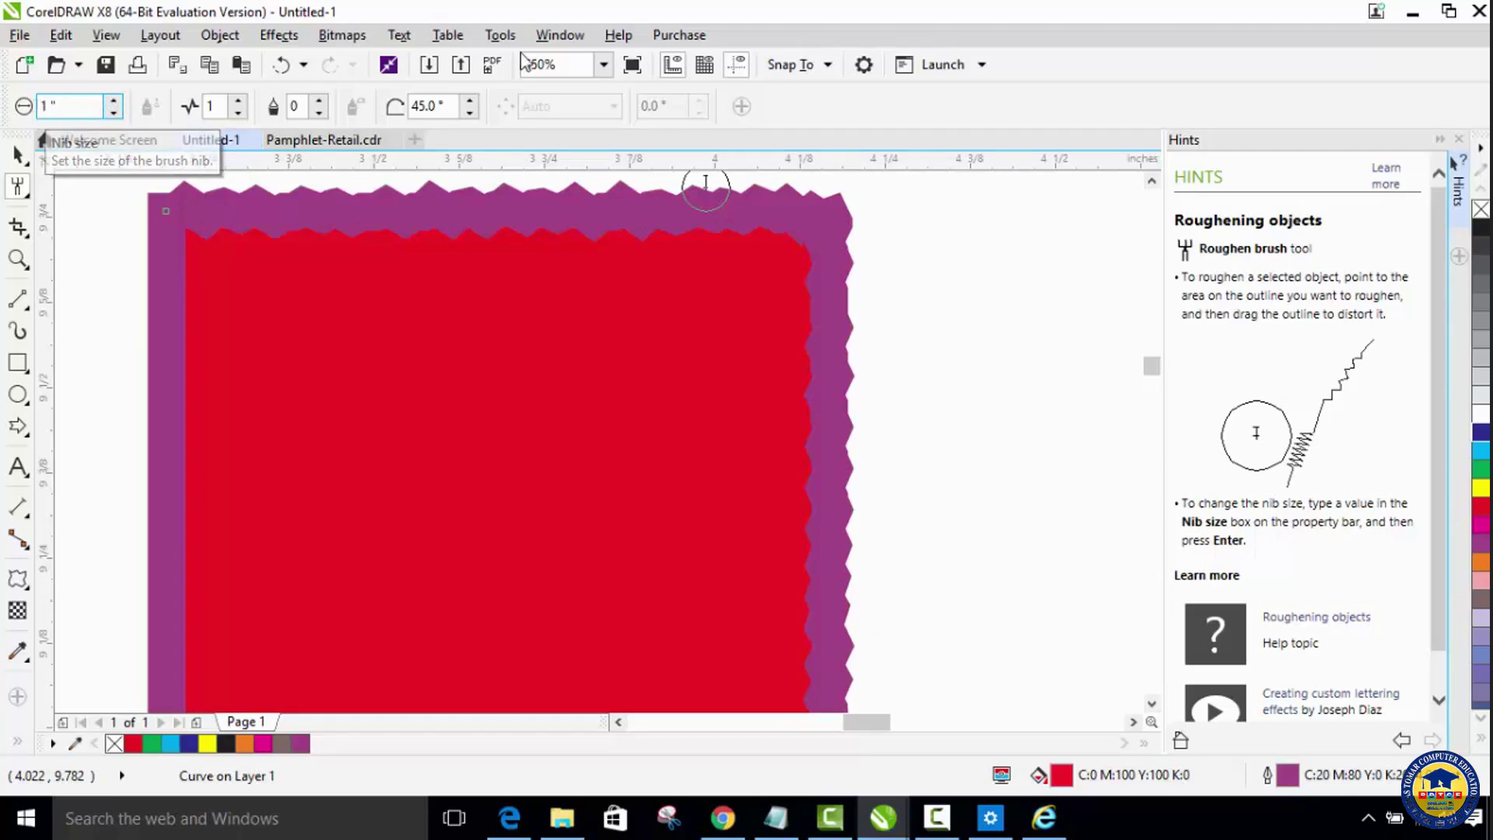
Step: Try roughening the rectangle's bottom edge with a 1-inch nib, and undo the stroke
{"action": "left_click_drag", "start_coordinate": [1150, 362], "coordinate": [1151, 370]}
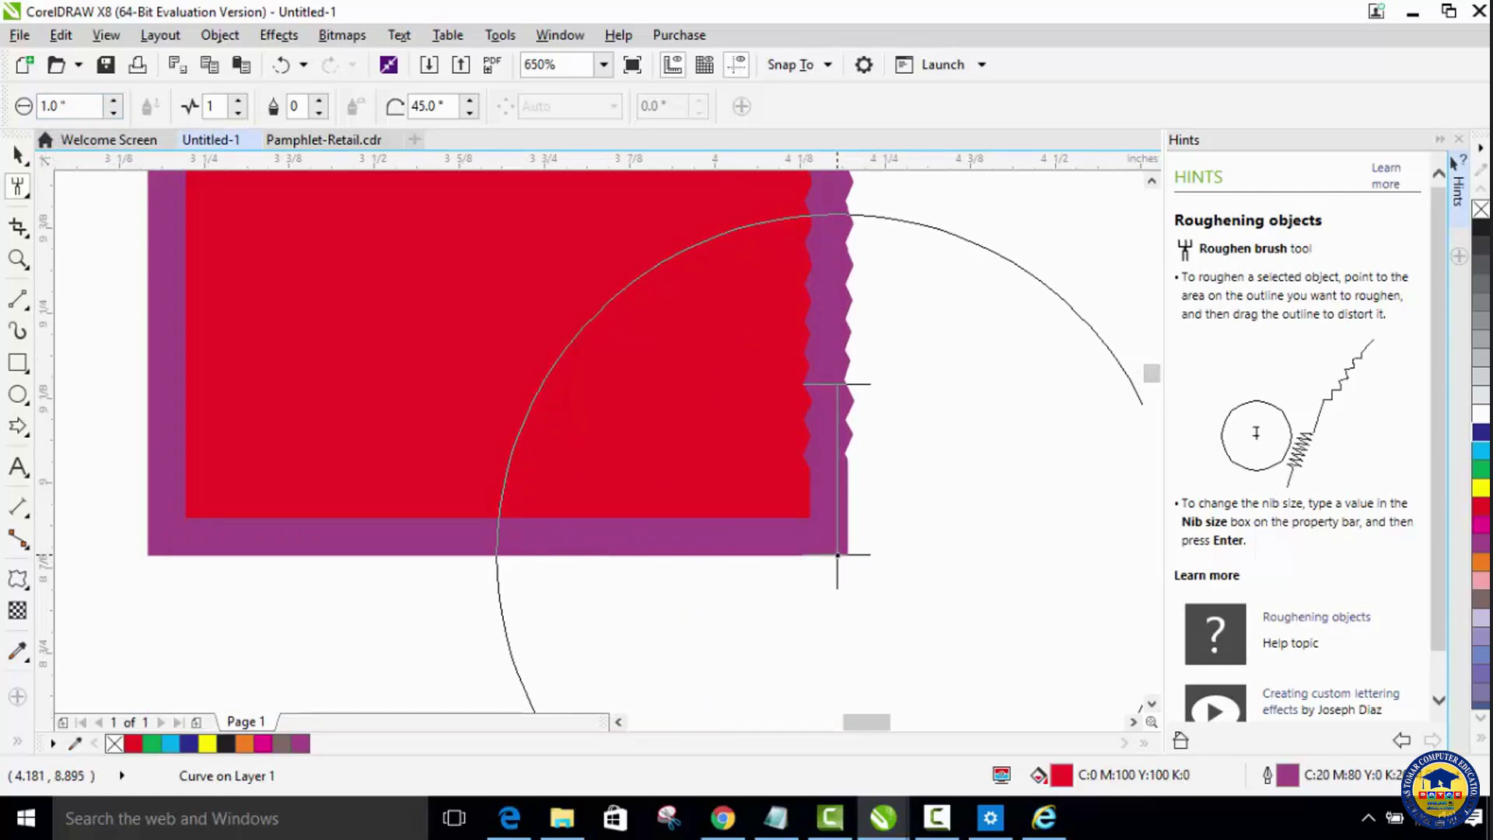
{"action": "left_click_drag", "start_coordinate": [576, 565], "coordinate": [580, 570]}
{"action": "left_click_drag", "start_coordinate": [347, 487], "coordinate": [337, 530]}
{"action": "mouse_move", "coordinate": [1151, 375]}
{"action": "left_mouse_down"}
{"action": "mouse_move", "coordinate": [1104, 364]}
{"action": "mouse_move", "coordinate": [1154, 372]}
{"action": "left_mouse_up"}
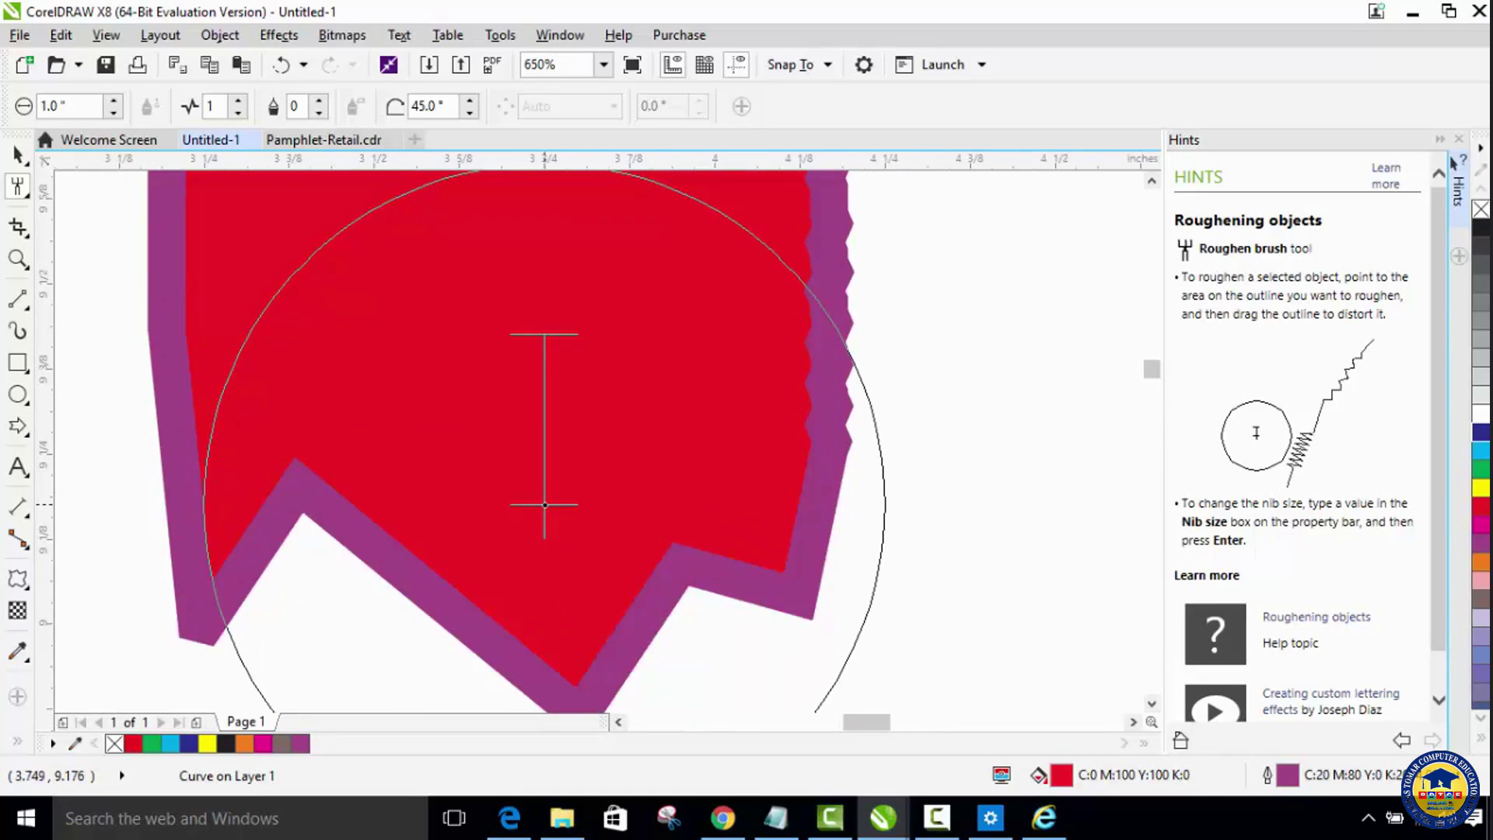
{"action": "key", "text": "ctrl+z"}
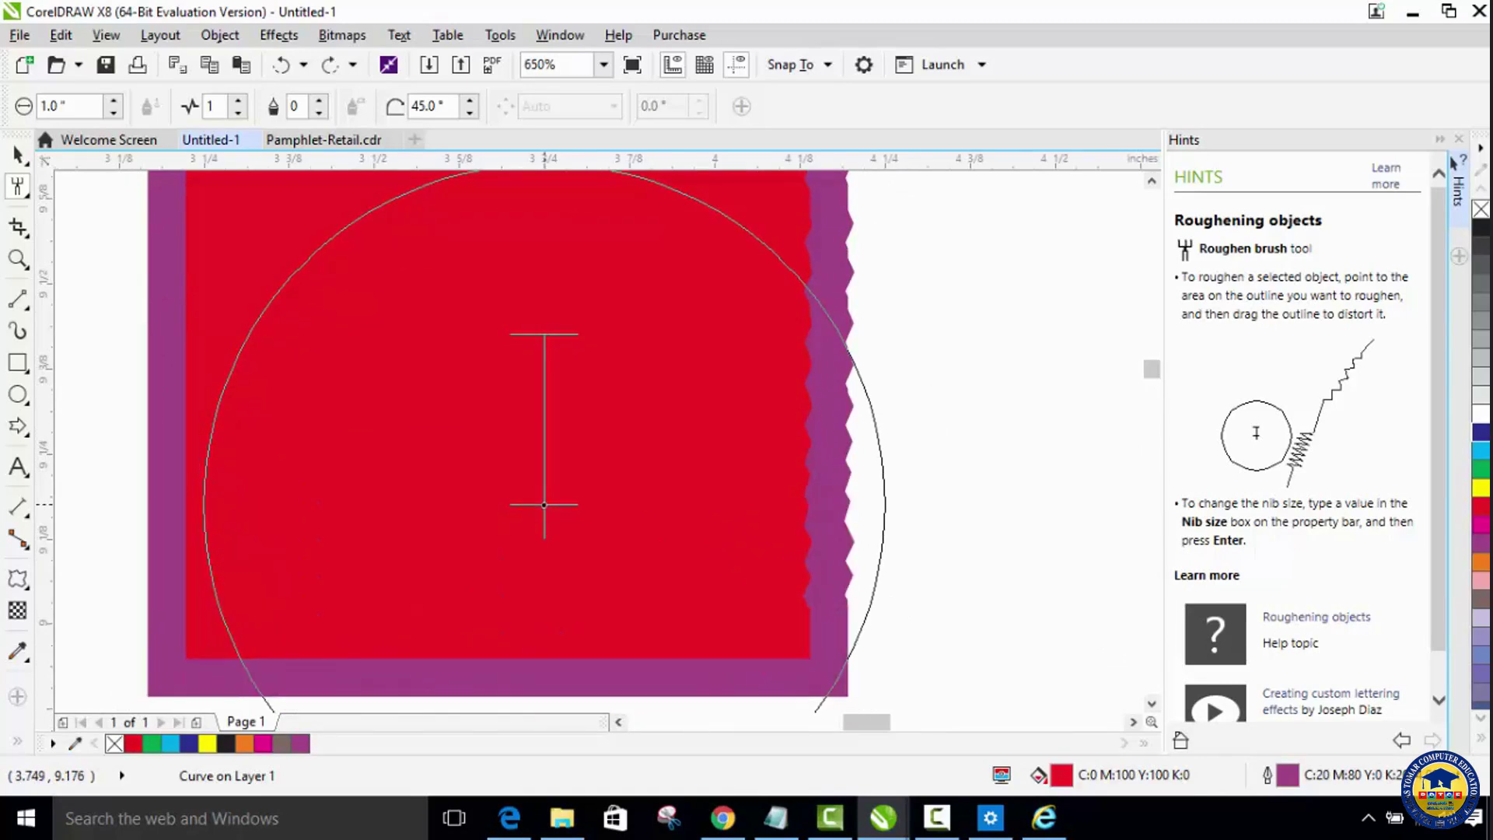
Step: Set the nib size to 0.3 inches and roughen the rectangle's bottom and left edges
{"action": "left_click", "coordinate": [45, 104]}
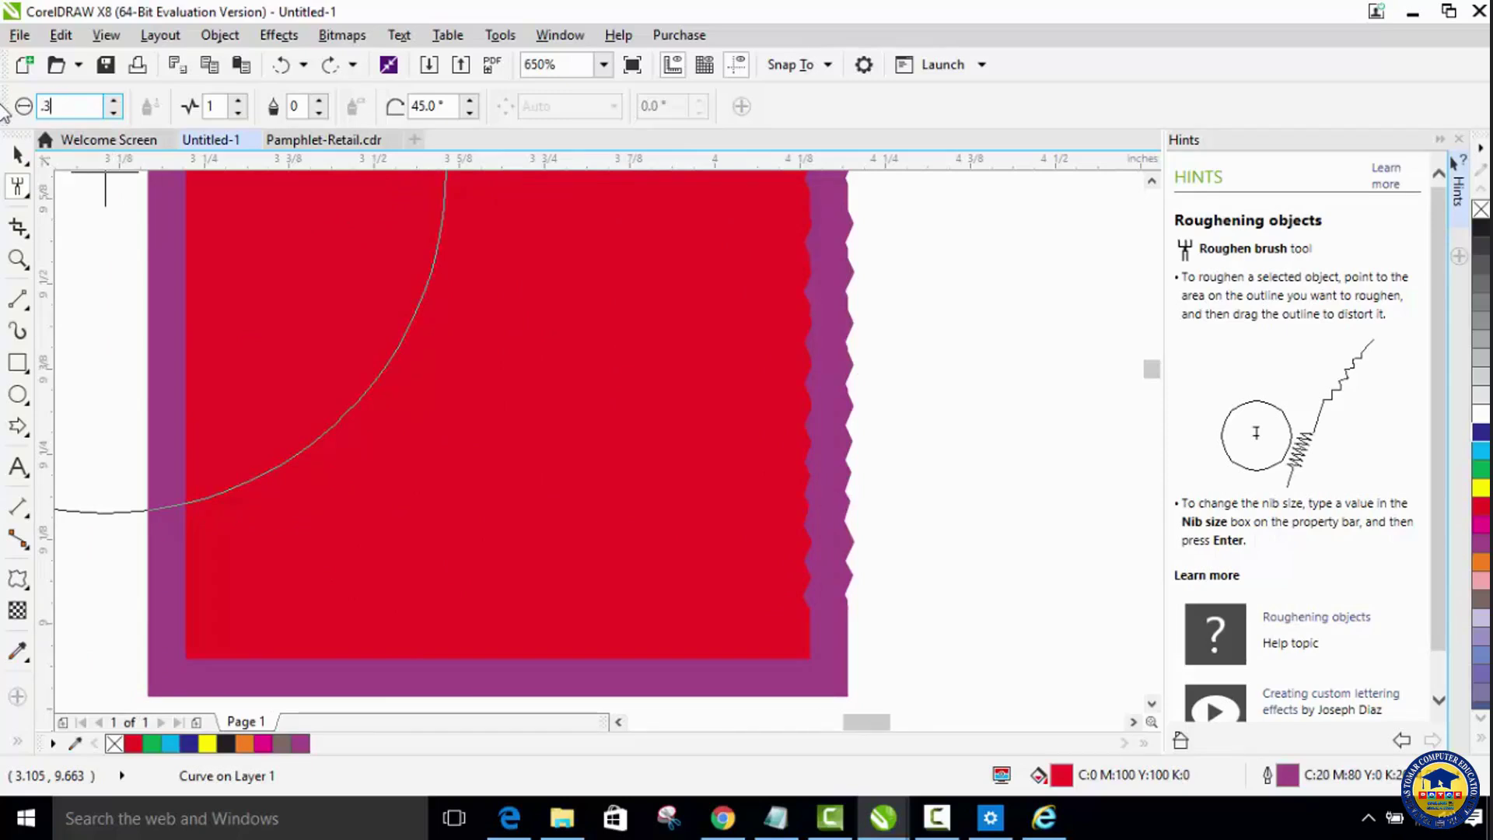
{"action": "mouse_move", "coordinate": [783, 633]}
{"action": "left_mouse_down"}
{"action": "mouse_move", "coordinate": [775, 670]}
{"action": "mouse_move", "coordinate": [686, 697]}
{"action": "mouse_move", "coordinate": [583, 701]}
{"action": "mouse_move", "coordinate": [574, 657]}
{"action": "mouse_move", "coordinate": [523, 705]}
{"action": "mouse_move", "coordinate": [435, 705]}
{"action": "mouse_move", "coordinate": [433, 656]}
{"action": "mouse_move", "coordinate": [373, 702]}
{"action": "mouse_move", "coordinate": [275, 705]}
{"action": "mouse_move", "coordinate": [274, 645]}
{"action": "mouse_move", "coordinate": [91, 543]}
{"action": "mouse_move", "coordinate": [179, 540]}
{"action": "mouse_move", "coordinate": [124, 423]}
{"action": "mouse_move", "coordinate": [178, 409]}
{"action": "mouse_move", "coordinate": [193, 249]}
{"action": "left_mouse_up"}
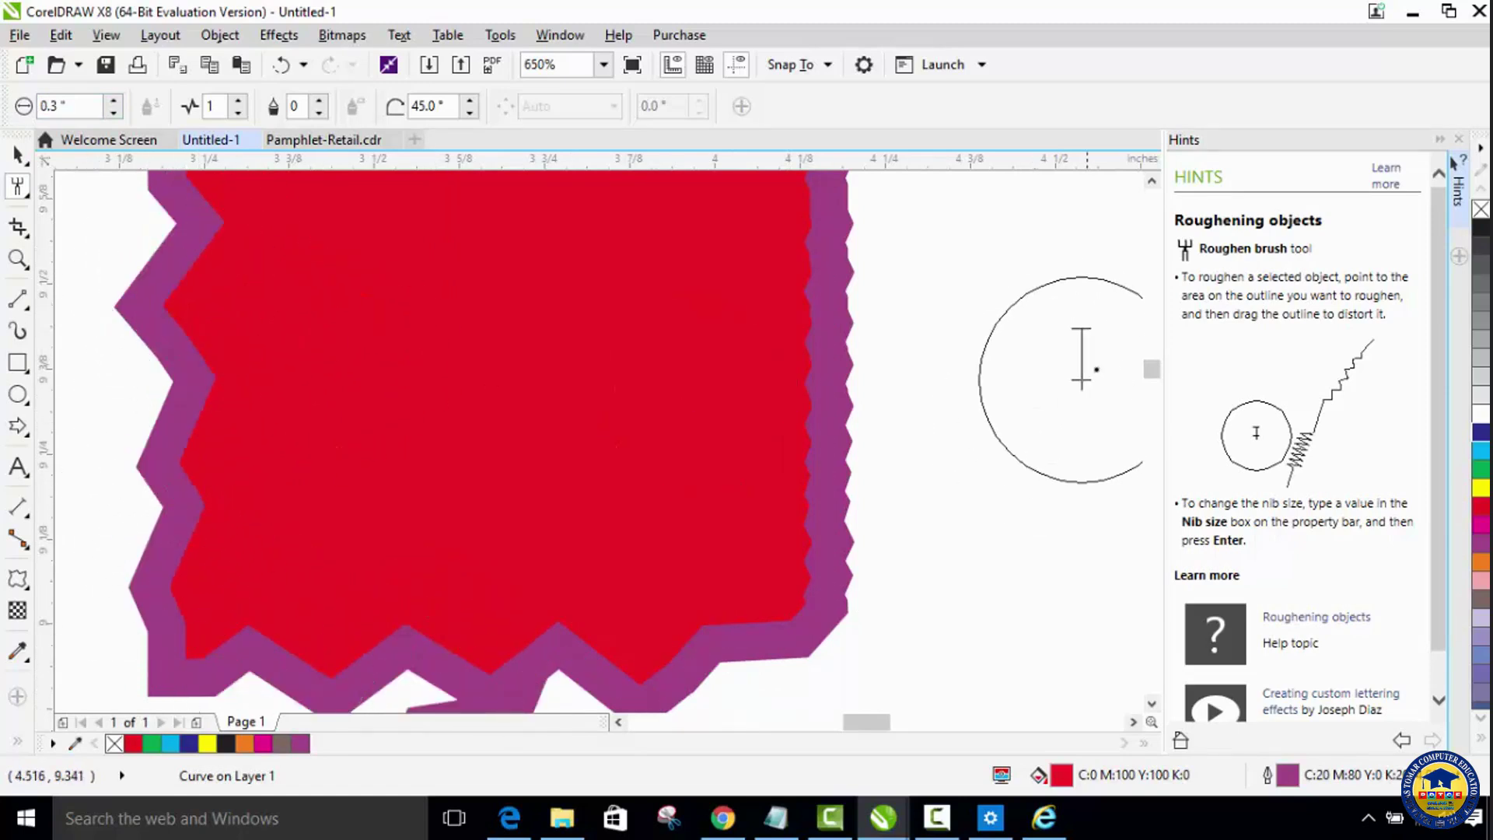
Step: Raise the spike frequency to 5 and roughen the rectangle's upper left side and top edge again
{"action": "left_click_drag", "start_coordinate": [1151, 377], "coordinate": [1150, 368]}
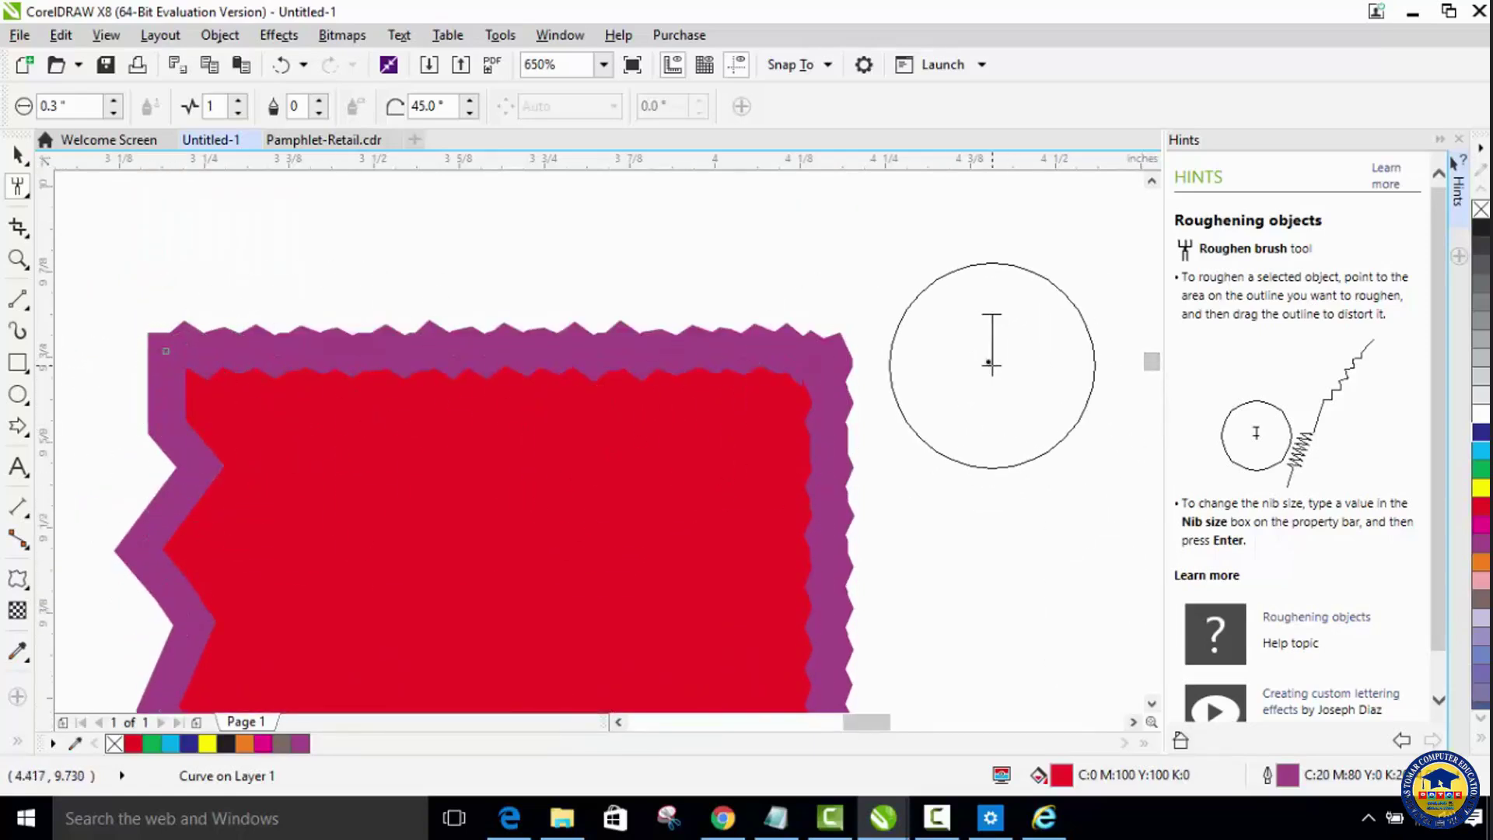
{"action": "left_click", "coordinate": [238, 100]}
{"action": "left_click", "coordinate": [238, 101]}
{"action": "left_click", "coordinate": [238, 101]}
{"action": "left_click", "coordinate": [238, 101]}
{"action": "mouse_move", "coordinate": [116, 408]}
{"action": "left_mouse_down"}
{"action": "mouse_move", "coordinate": [197, 414]}
{"action": "mouse_move", "coordinate": [223, 482]}
{"action": "mouse_move", "coordinate": [215, 545]}
{"action": "mouse_move", "coordinate": [120, 541]}
{"action": "mouse_move", "coordinate": [181, 558]}
{"action": "mouse_move", "coordinate": [142, 636]}
{"action": "left_mouse_up"}
{"action": "left_click_drag", "start_coordinate": [467, 326], "coordinate": [443, 373]}
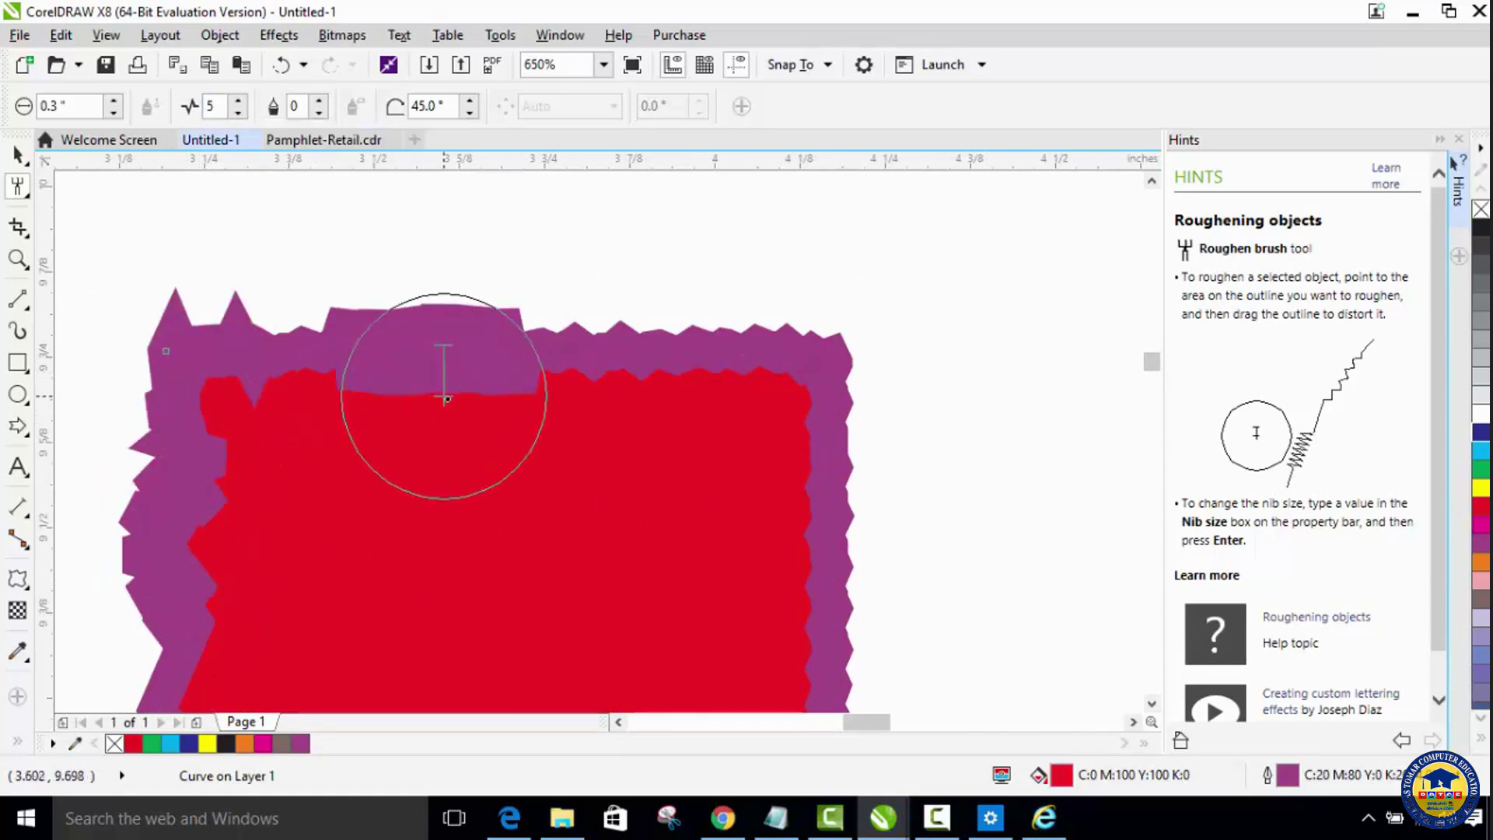
Step: Draw a right-pointing arrow shape about 0.795 by 0.271 inches in the empty area below the rectangle
{"action": "left_click_drag", "start_coordinate": [1153, 363], "coordinate": [1155, 397]}
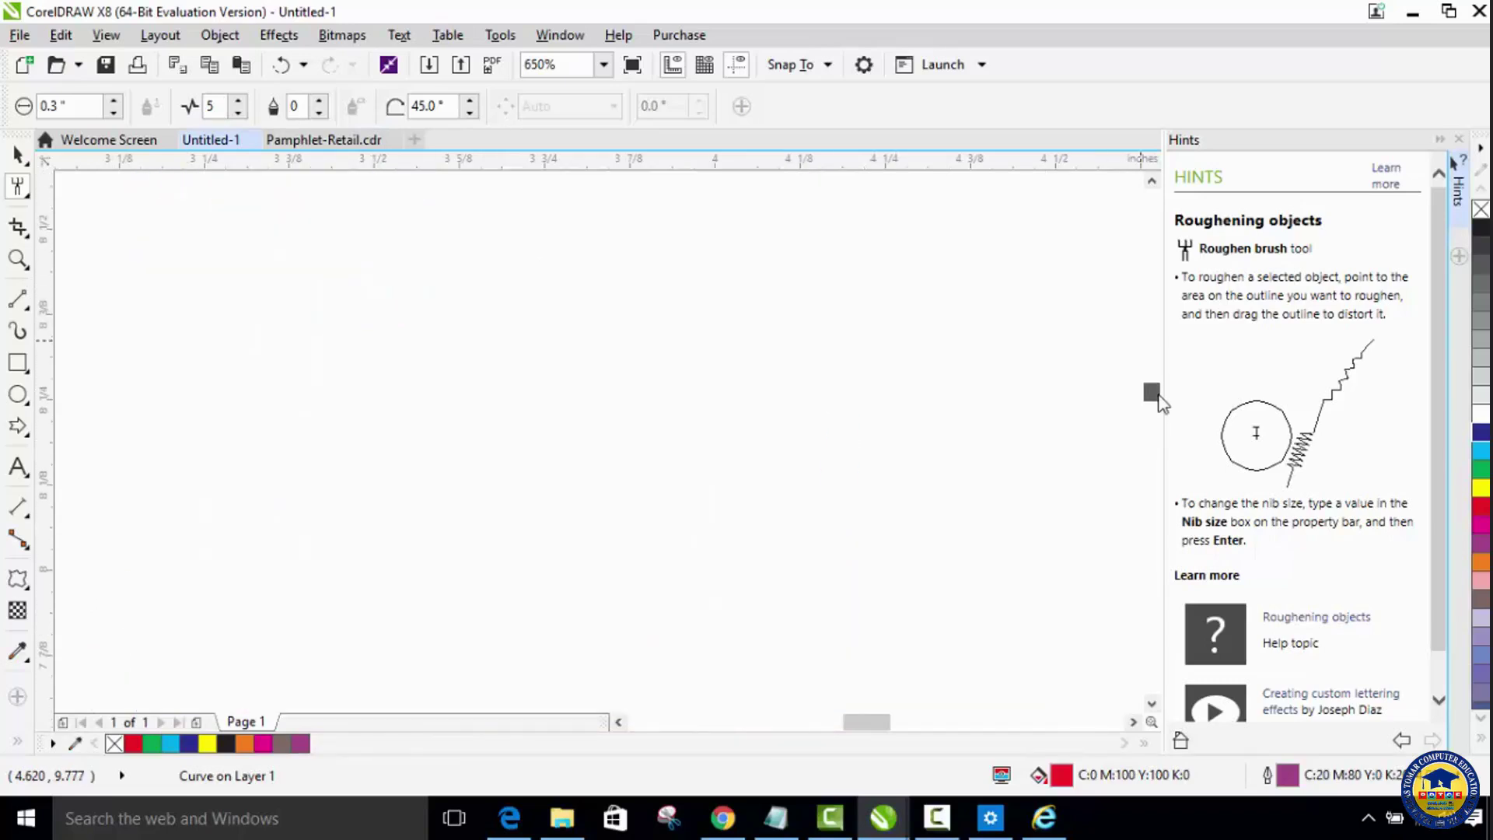
{"action": "left_click", "coordinate": [17, 425]}
{"action": "mouse_move", "coordinate": [331, 356]}
{"action": "left_mouse_down"}
{"action": "mouse_move", "coordinate": [855, 552]}
{"action": "mouse_move", "coordinate": [877, 547]}
{"action": "left_mouse_up"}
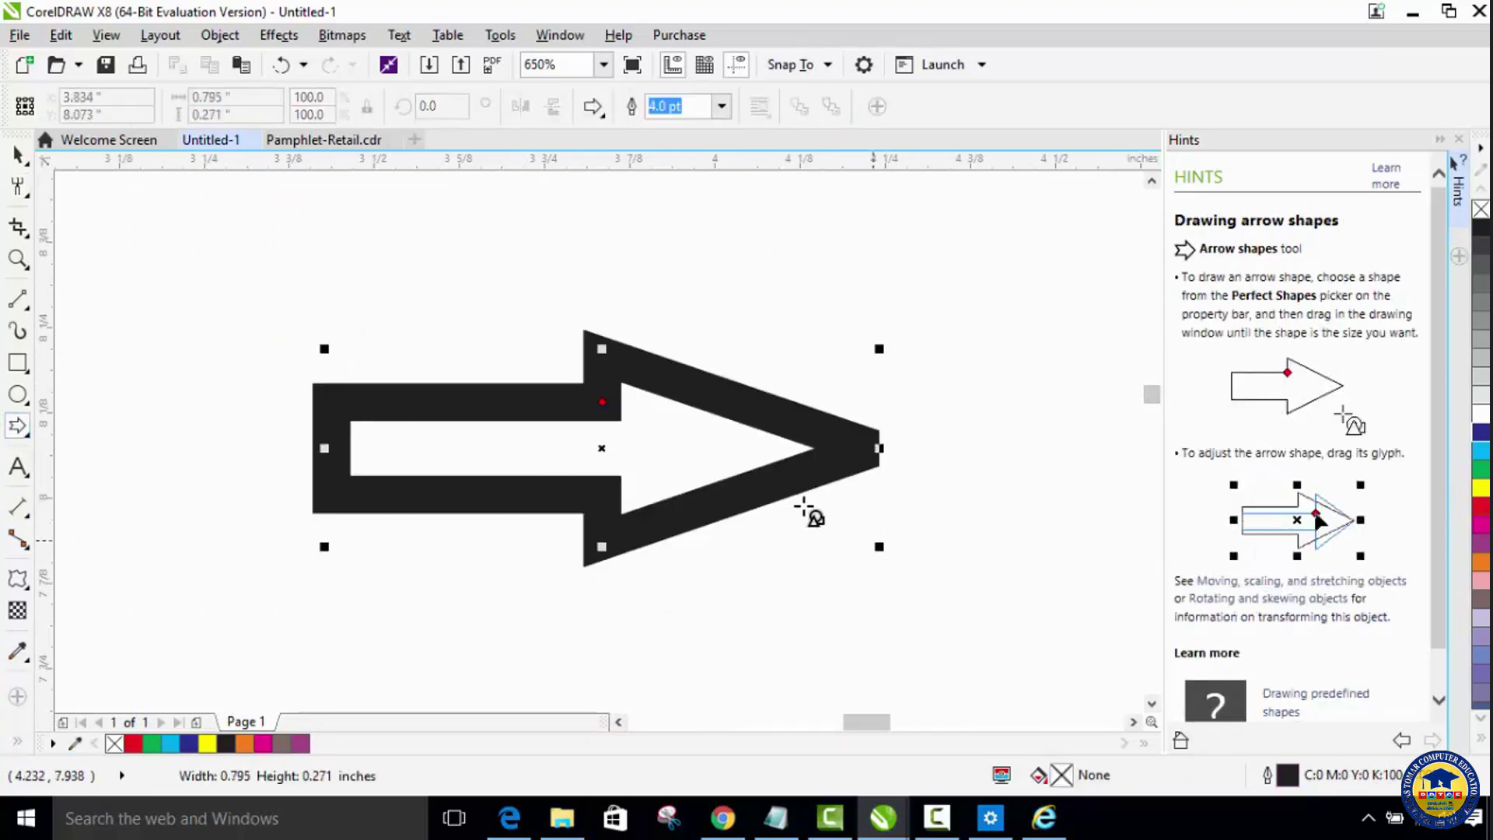
Step: Try roughening the arrow's outline with a 0.3-inch nib and spike frequency 5, and undo the strokes
{"action": "left_click", "coordinate": [19, 187]}
{"action": "mouse_move", "coordinate": [401, 381]}
{"action": "left_mouse_down"}
{"action": "mouse_move", "coordinate": [558, 390]}
{"action": "mouse_move", "coordinate": [550, 400]}
{"action": "mouse_move", "coordinate": [692, 366]}
{"action": "mouse_move", "coordinate": [729, 379]}
{"action": "mouse_move", "coordinate": [716, 525]}
{"action": "mouse_move", "coordinate": [716, 482]}
{"action": "left_mouse_up"}
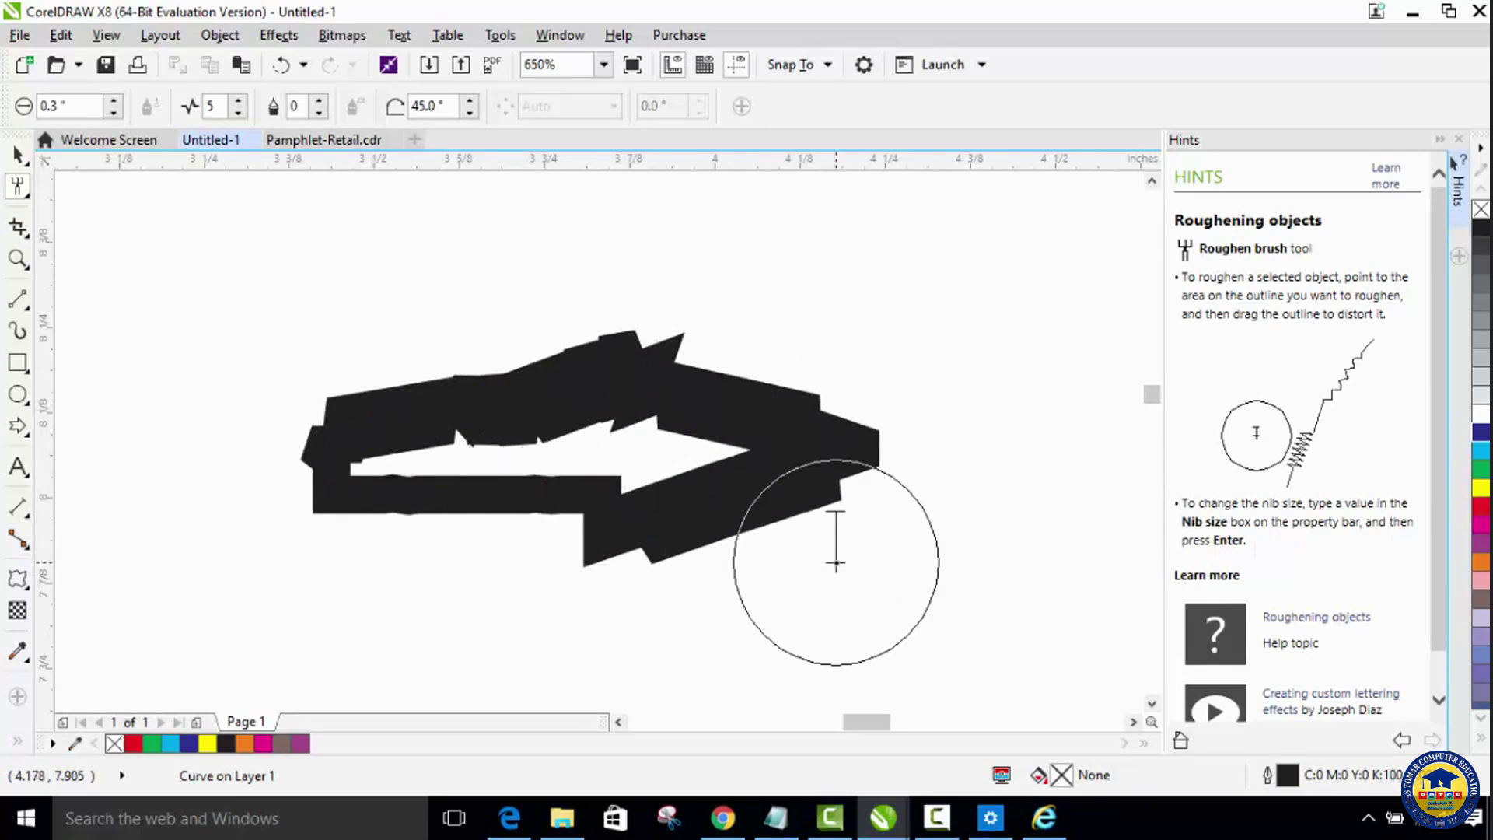
{"action": "key", "text": "ctrl+z"}
{"action": "key", "text": "ctrl+z"}
{"action": "key", "text": "ctrl+z"}
{"action": "key", "text": "ctrl+z"}
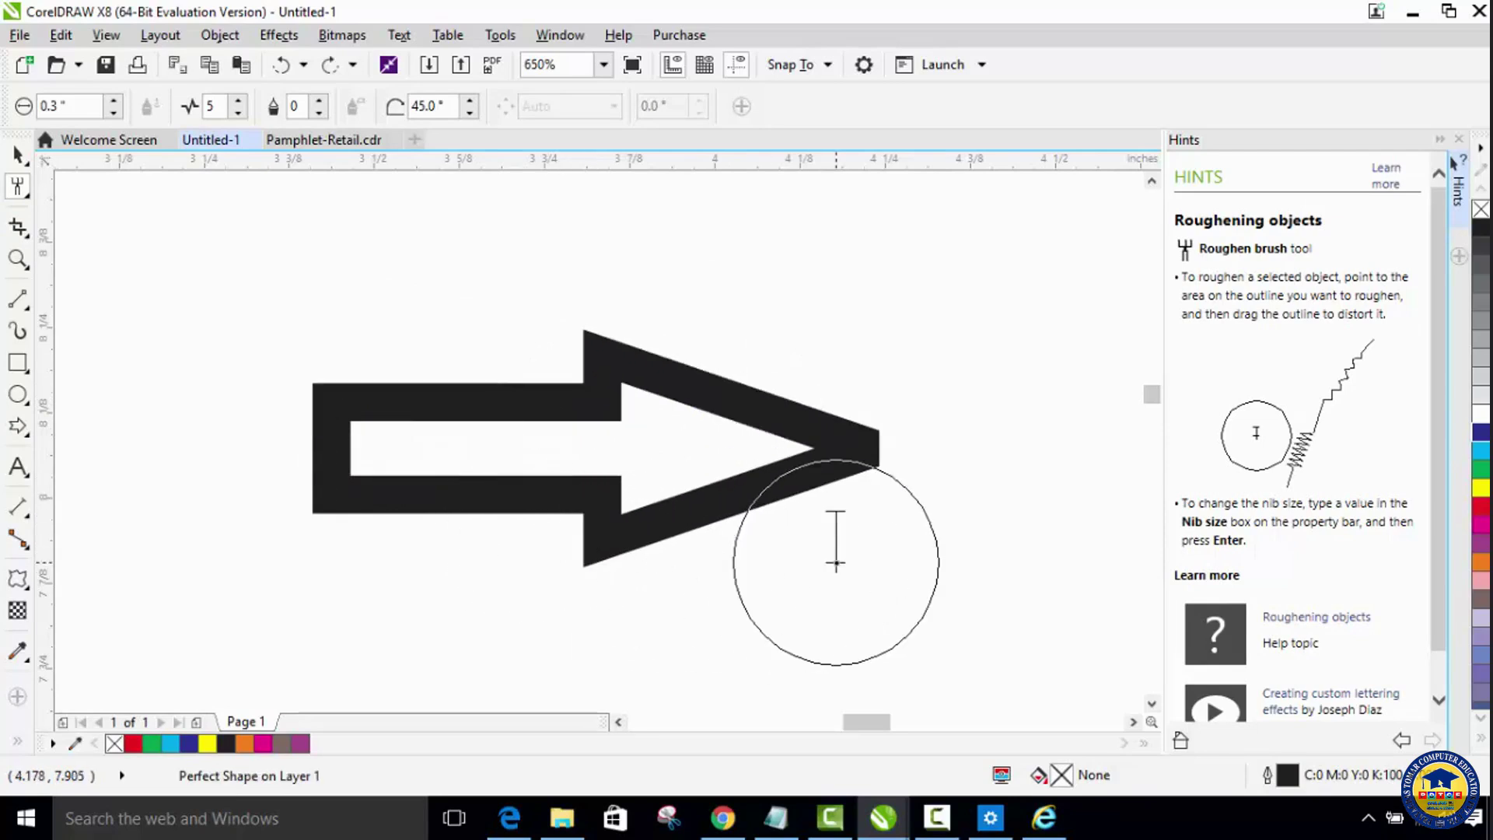
Step: Set the spike frequency to 2 and roughen the arrow's upper and lower edges
{"action": "left_click", "coordinate": [238, 101]}
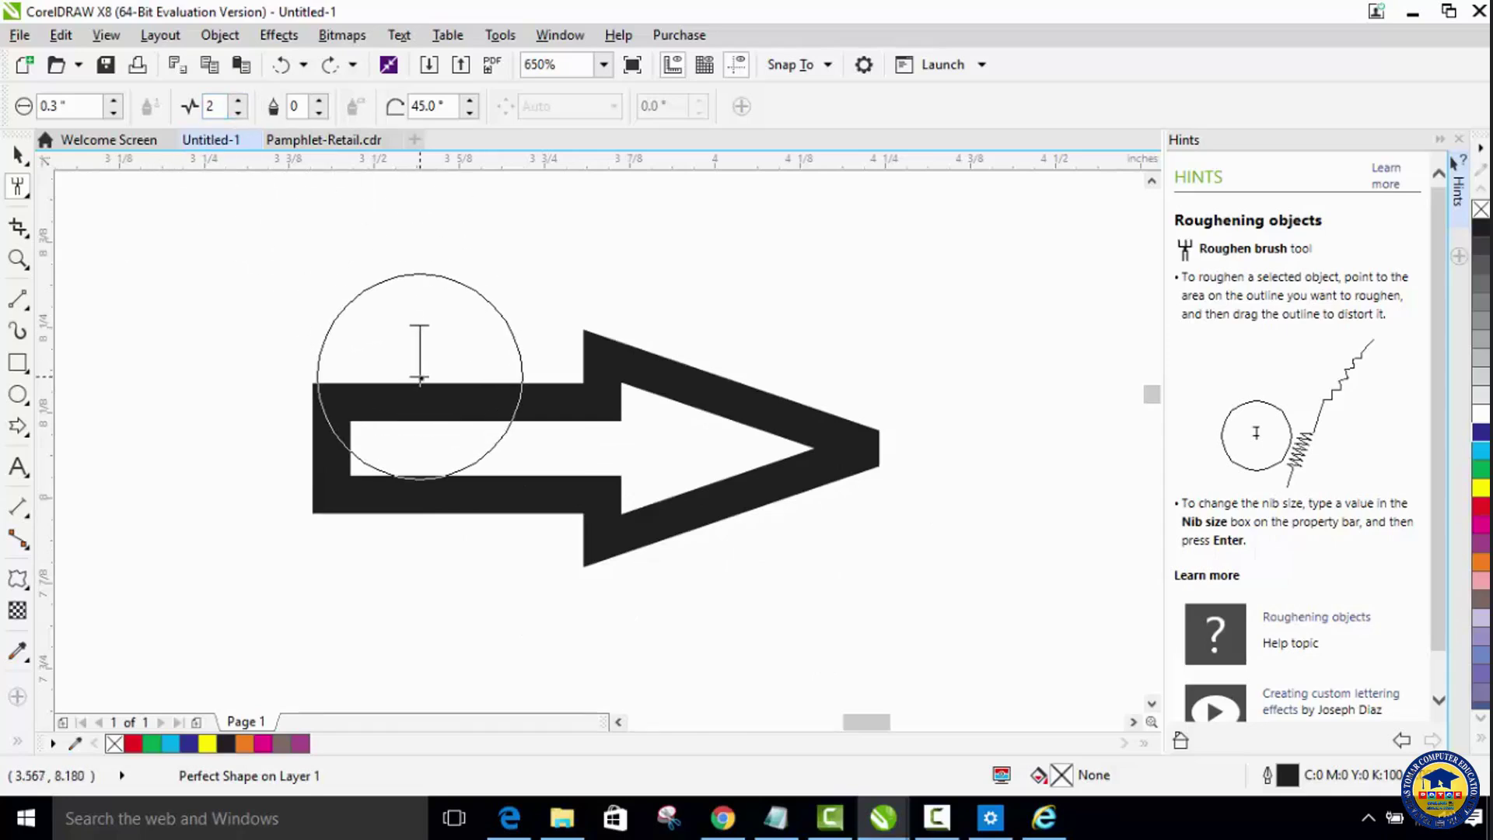
{"action": "left_click_drag", "start_coordinate": [423, 406], "coordinate": [442, 408]}
{"action": "mouse_move", "coordinate": [602, 394]}
{"action": "left_mouse_down"}
{"action": "mouse_move", "coordinate": [664, 388]}
{"action": "mouse_move", "coordinate": [716, 456]}
{"action": "left_mouse_up"}
{"action": "mouse_move", "coordinate": [404, 553]}
{"action": "left_mouse_down"}
{"action": "mouse_move", "coordinate": [446, 524]}
{"action": "mouse_move", "coordinate": [458, 566]}
{"action": "mouse_move", "coordinate": [656, 566]}
{"action": "mouse_move", "coordinate": [683, 553]}
{"action": "left_mouse_up"}
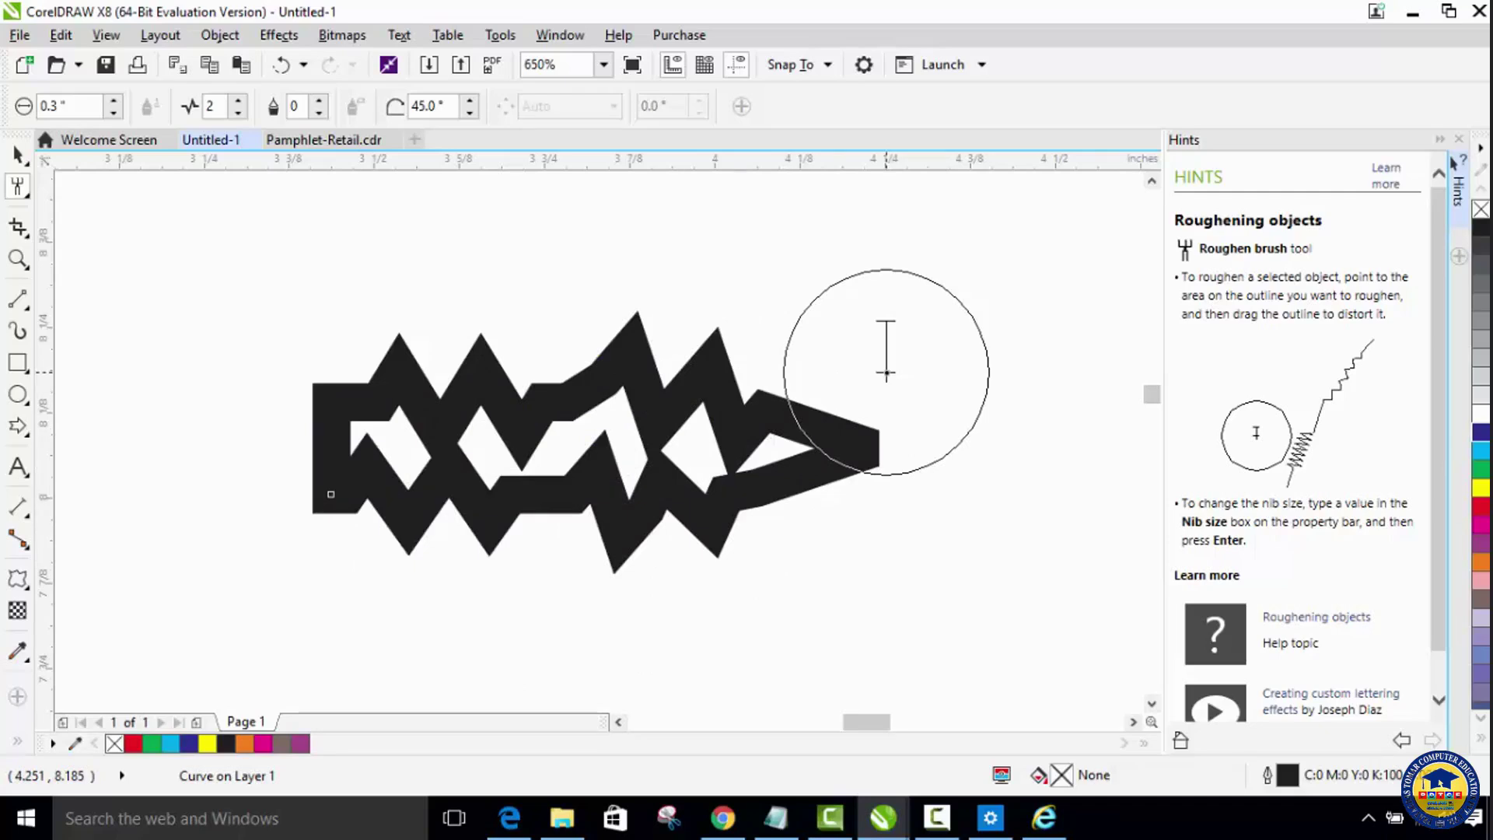
Step: Reposition nodes along the roughened arrow's upper edge with the Shape tool, pulling its tall spikes inward
{"action": "left_click", "coordinate": [24, 178]}
{"action": "left_click", "coordinate": [78, 198]}
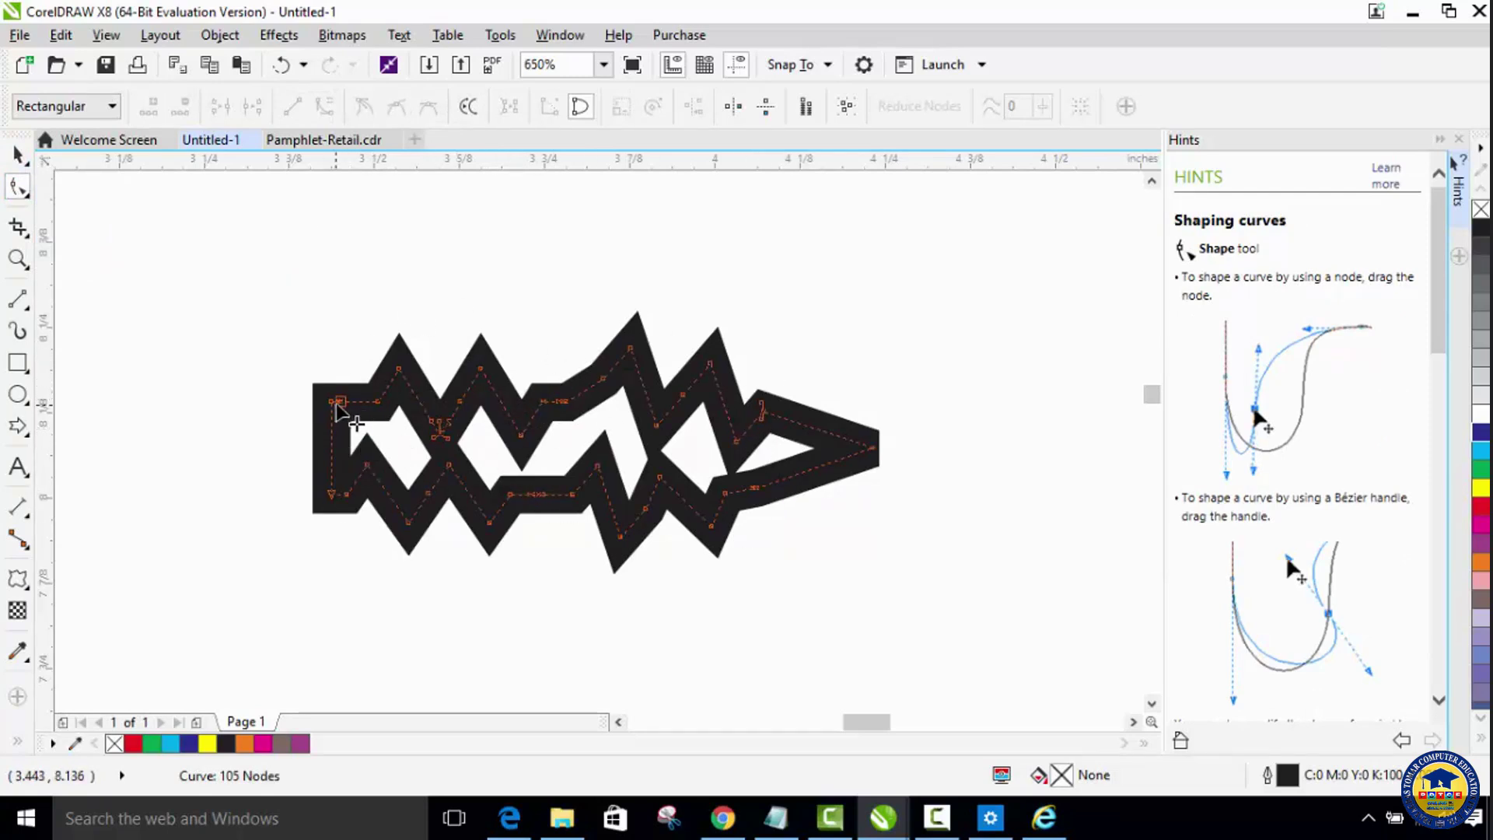
{"action": "left_click_drag", "start_coordinate": [342, 388], "coordinate": [397, 401]}
{"action": "left_click_drag", "start_coordinate": [481, 369], "coordinate": [559, 418]}
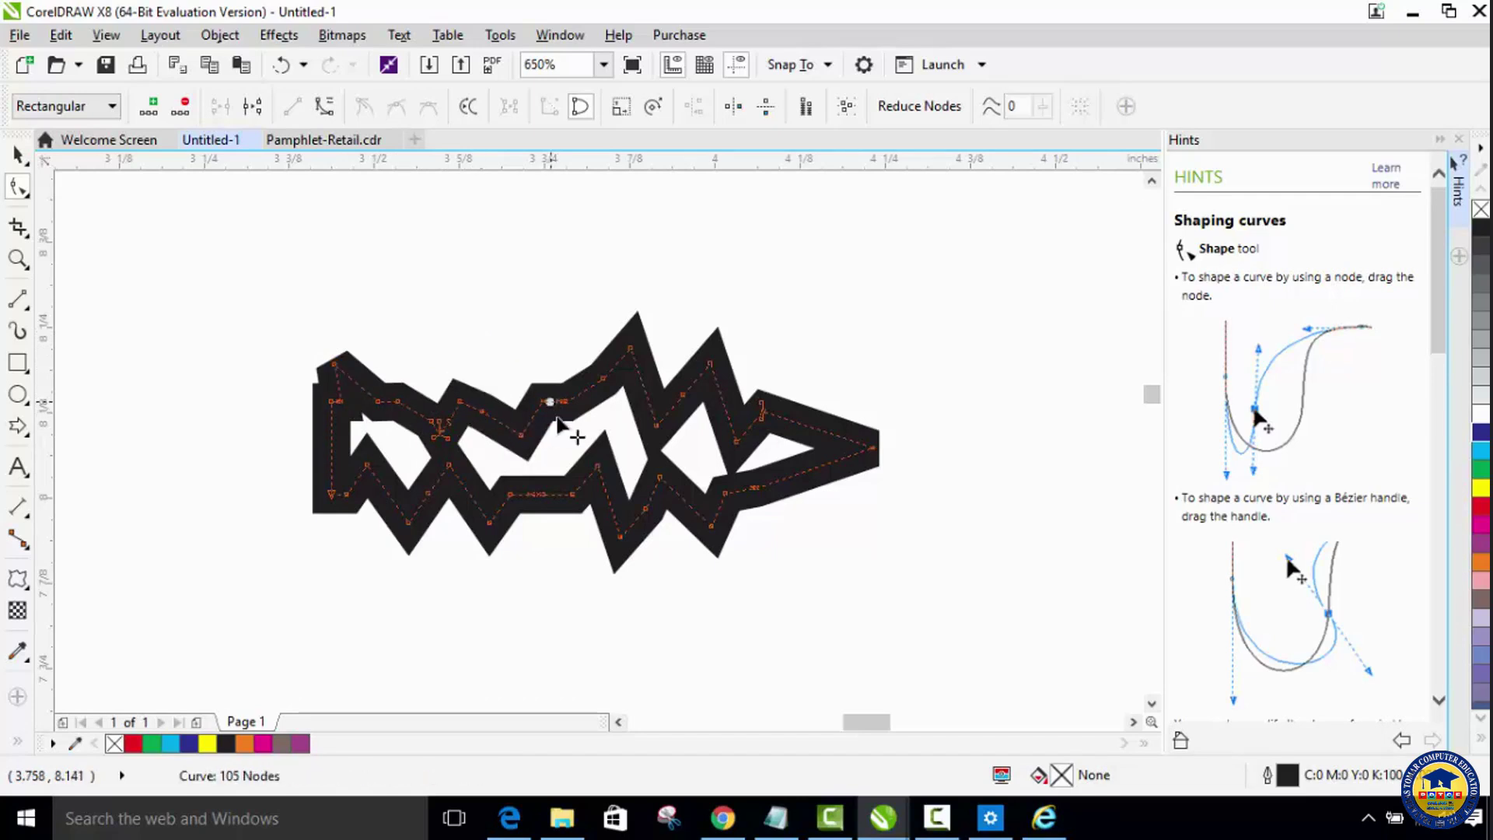
{"action": "left_click_drag", "start_coordinate": [631, 347], "coordinate": [704, 399]}
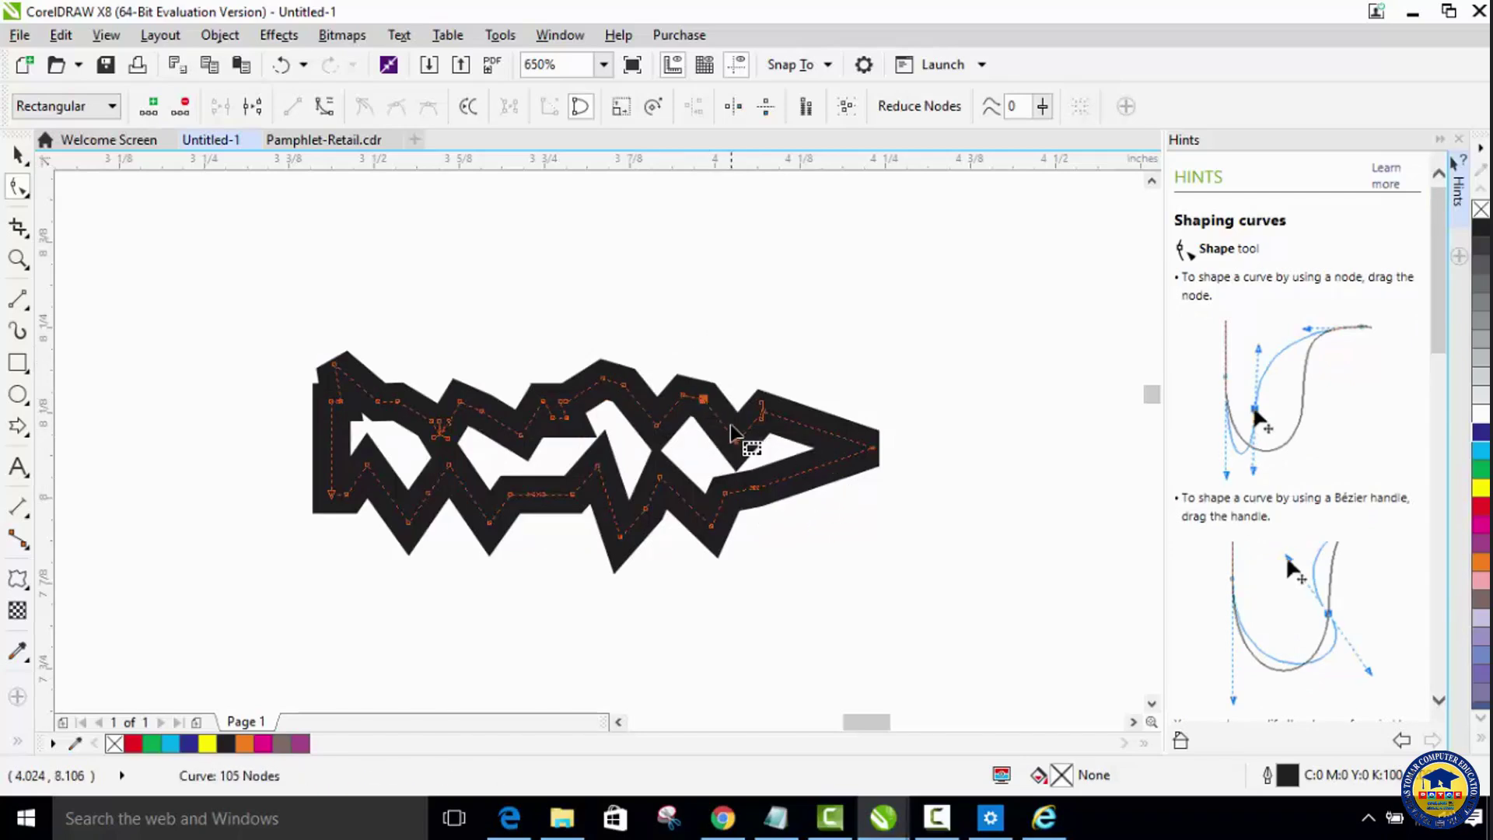
Step: Move nodes along the arrow's lower edge to reshape its spikes, and clear the node selection
{"action": "left_click_drag", "start_coordinate": [332, 494], "coordinate": [341, 472]}
{"action": "left_click_drag", "start_coordinate": [409, 522], "coordinate": [509, 494]}
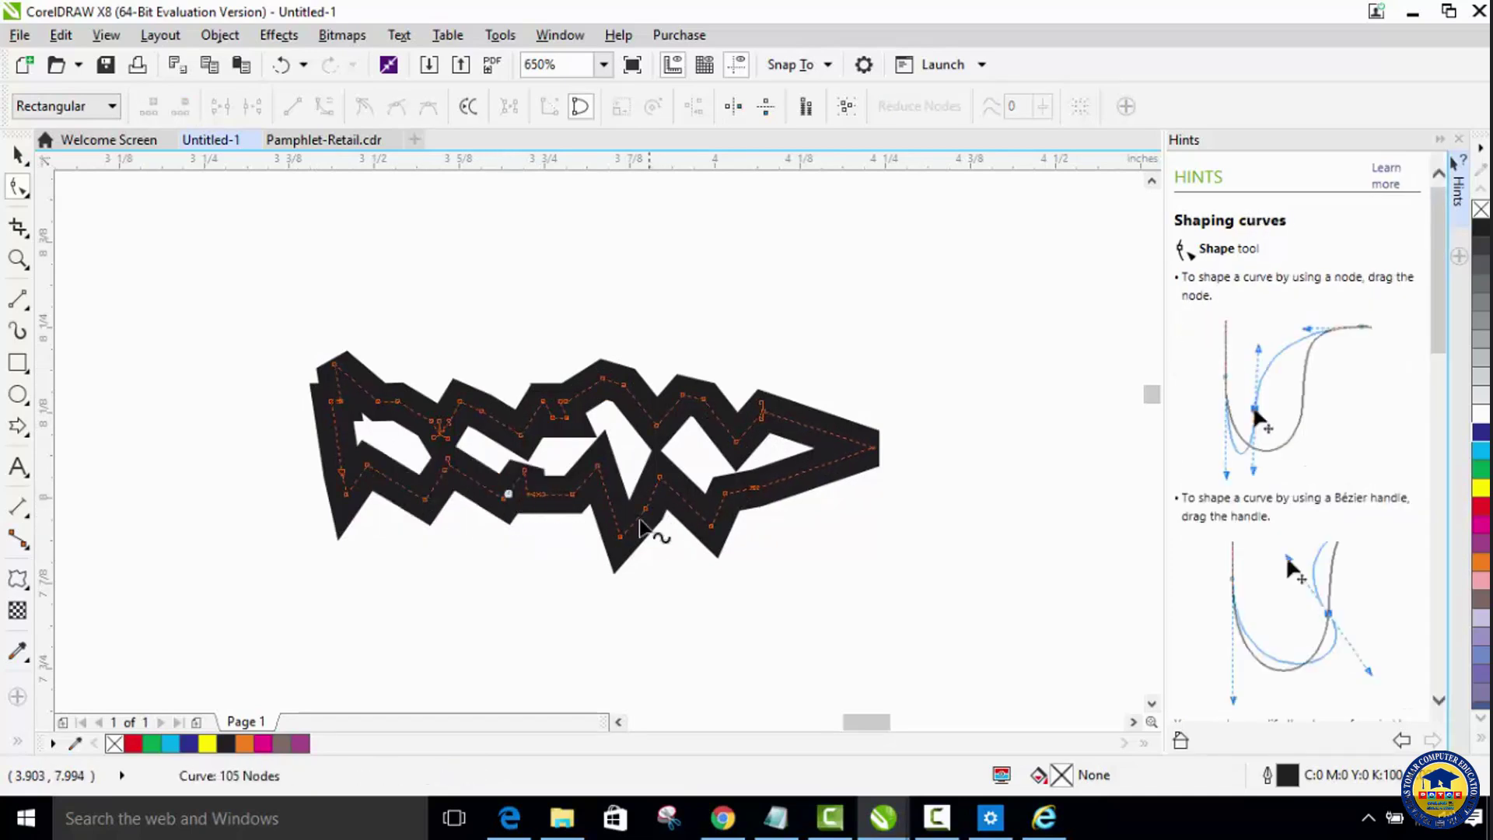
{"action": "left_click_drag", "start_coordinate": [621, 535], "coordinate": [715, 483]}
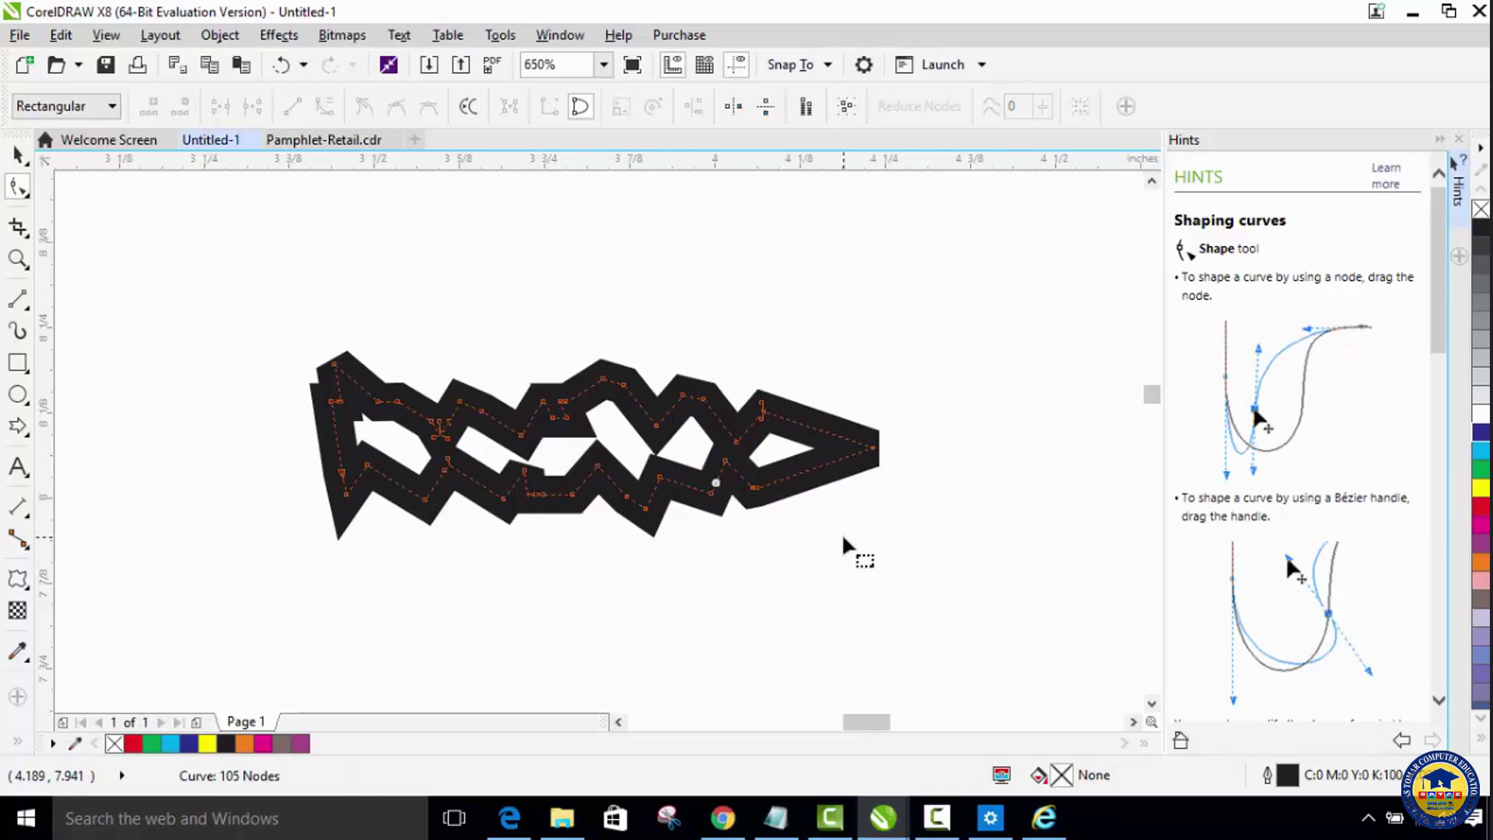
{"action": "left_click", "coordinate": [844, 539]}
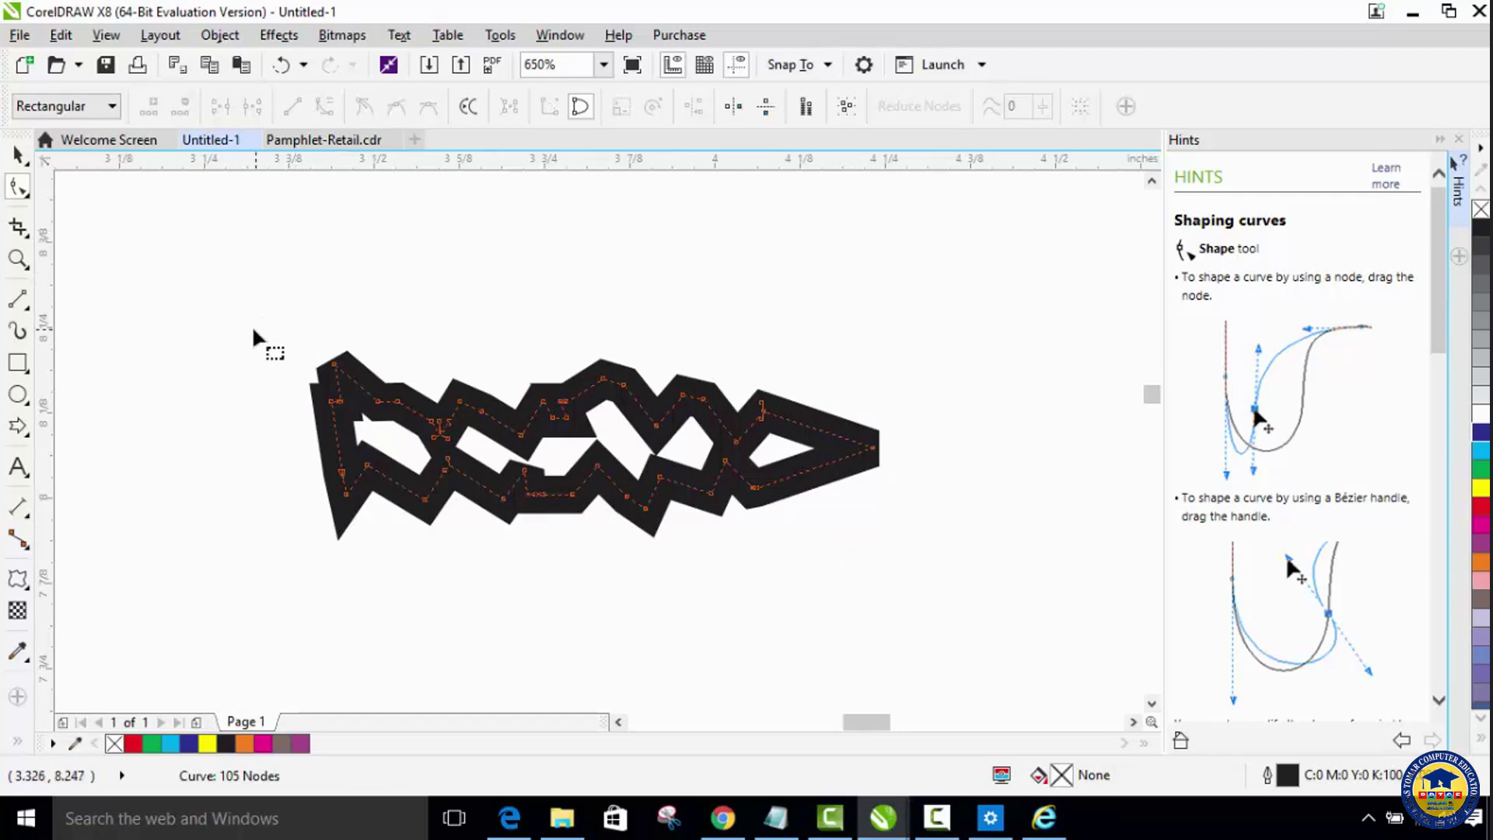
Step: Delete the reshaped arrow and undo the deletion
{"action": "left_click_drag", "start_coordinate": [1152, 396], "coordinate": [1152, 393]}
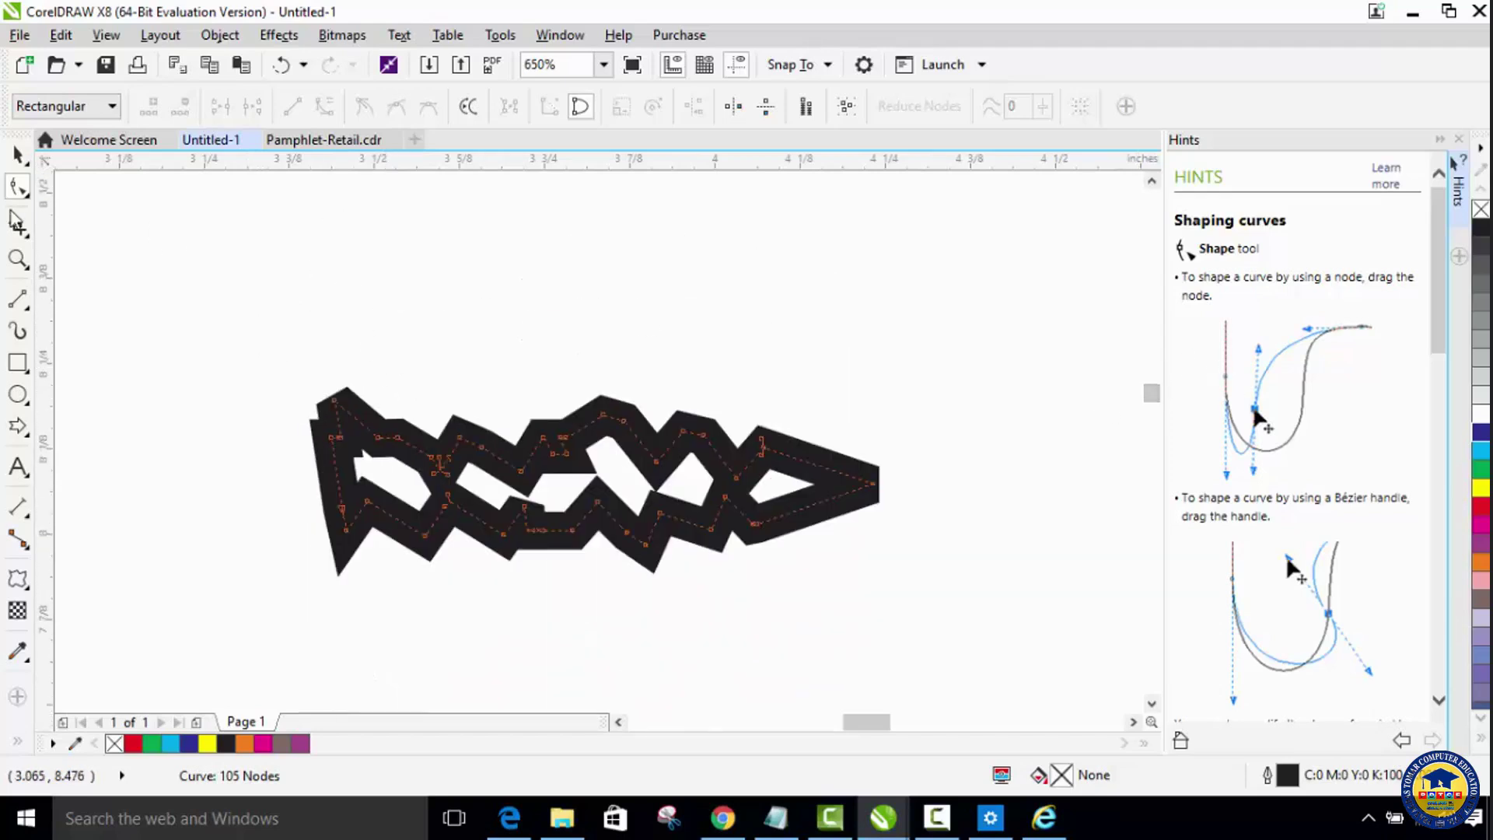
{"action": "left_click", "coordinate": [17, 155]}
{"action": "left_click", "coordinate": [456, 456]}
{"action": "left_click", "coordinate": [456, 458]}
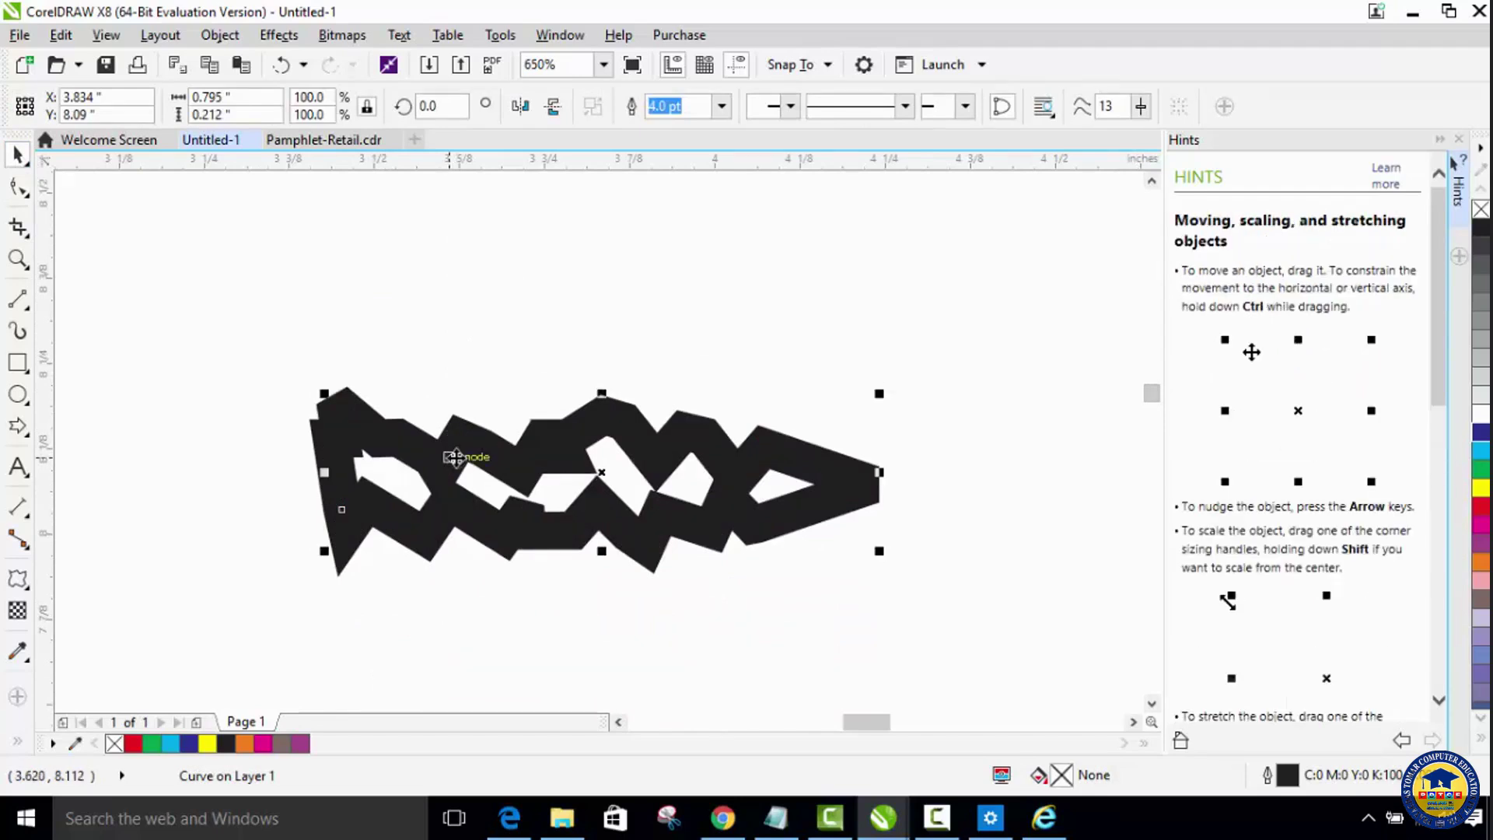
{"action": "key", "text": "Delete"}
{"action": "key", "text": "ctrl+z"}
Step: Show the whole page, select the photo, the roughened rectangle and the arrow, and delete them all
{"action": "key", "text": "shift+F4"}
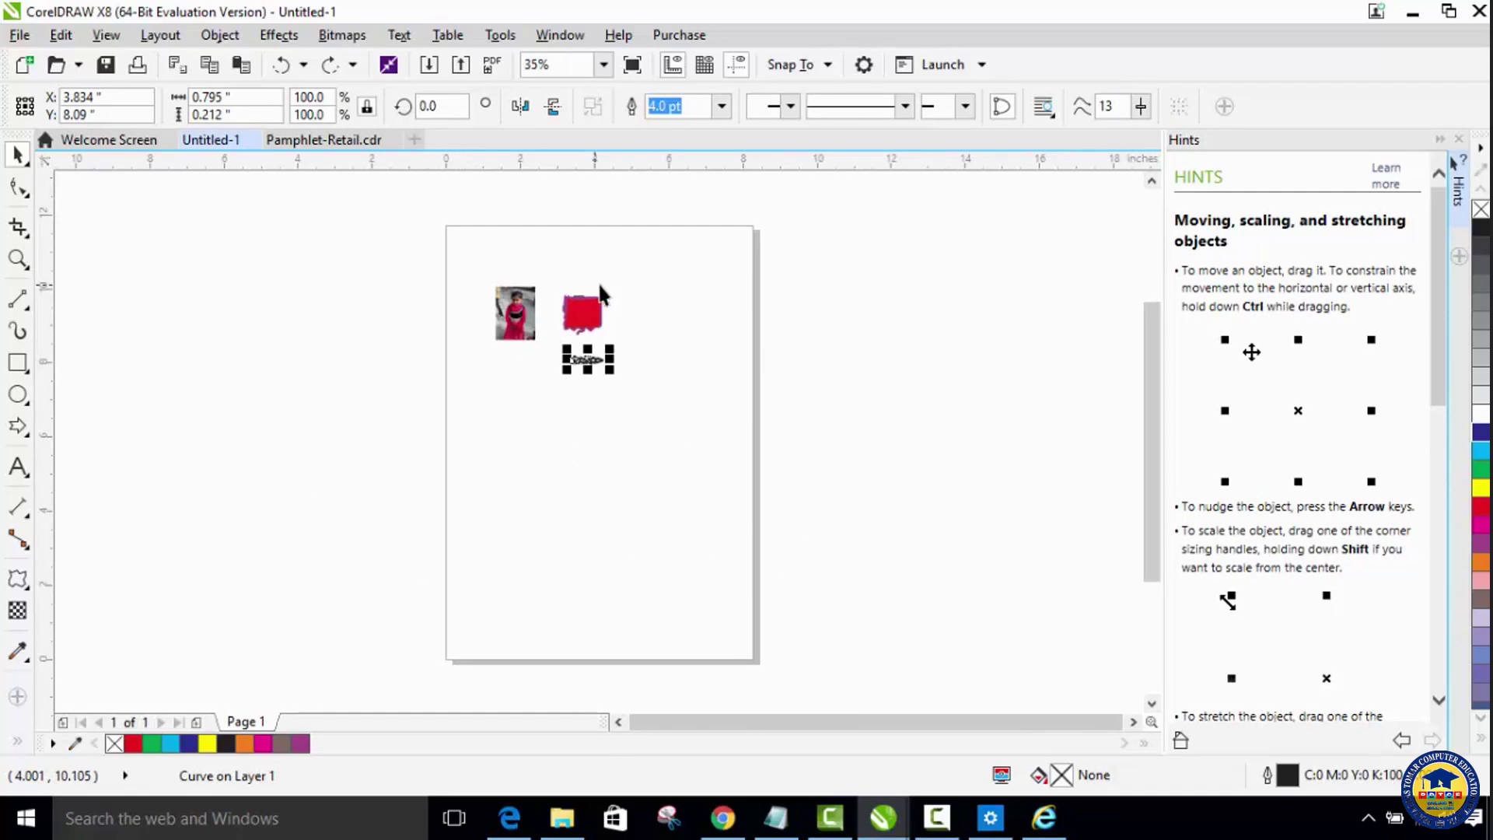
{"action": "double_click", "coordinate": [17, 159]}
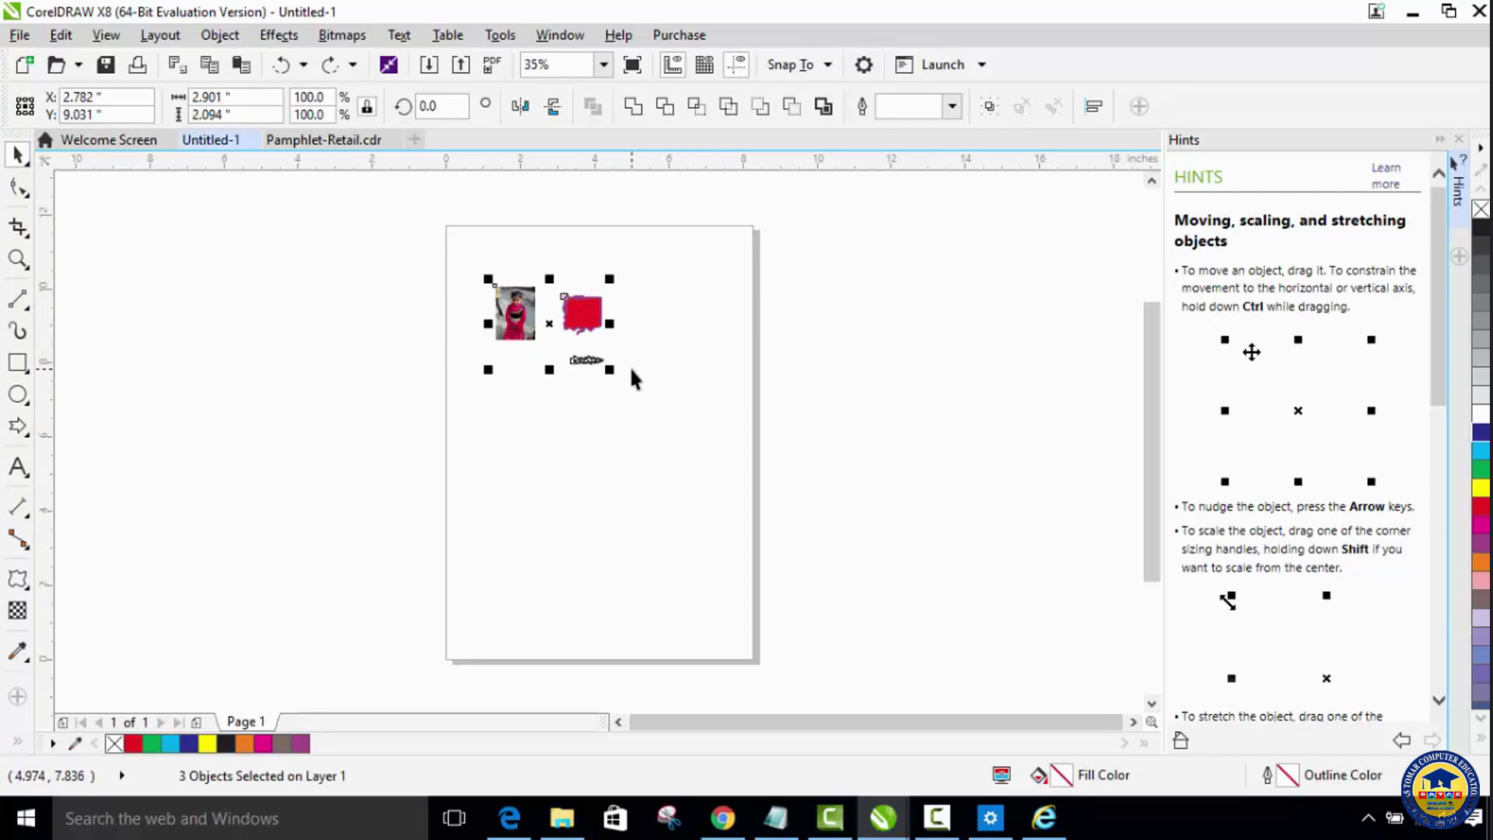
{"action": "key", "text": "Delete"}
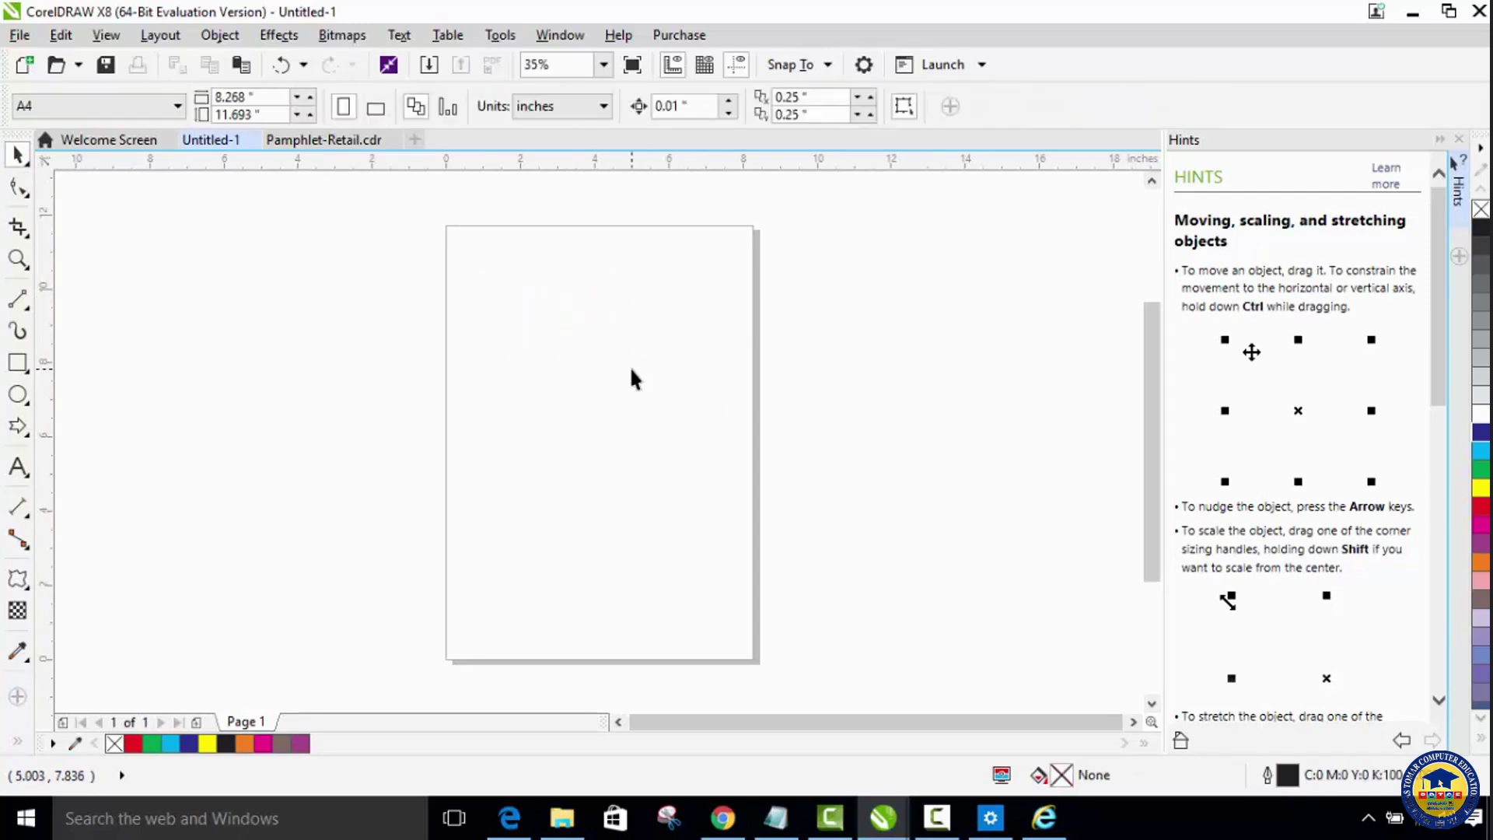